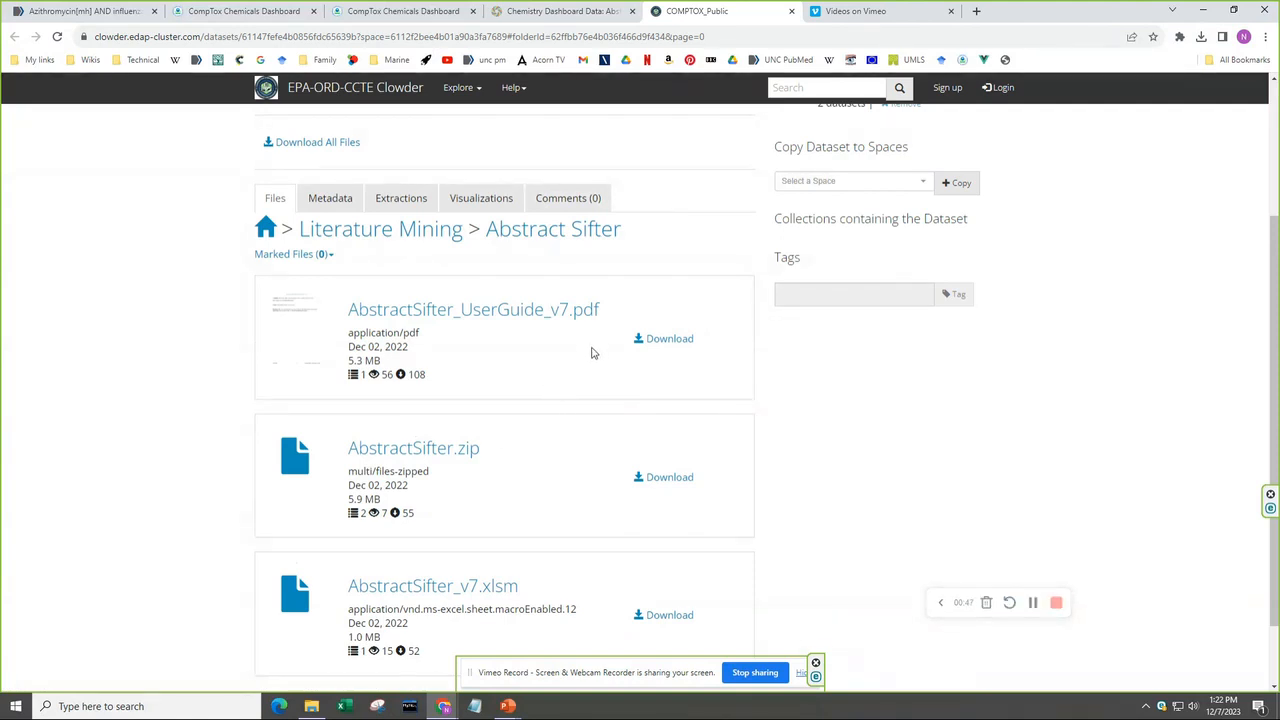
Step: Download AbstractSifter_v7.xlsm from the Clowder dataset into the v7 folder and switch to that folder in File Explorer
scroll(587, 593, down, 1)
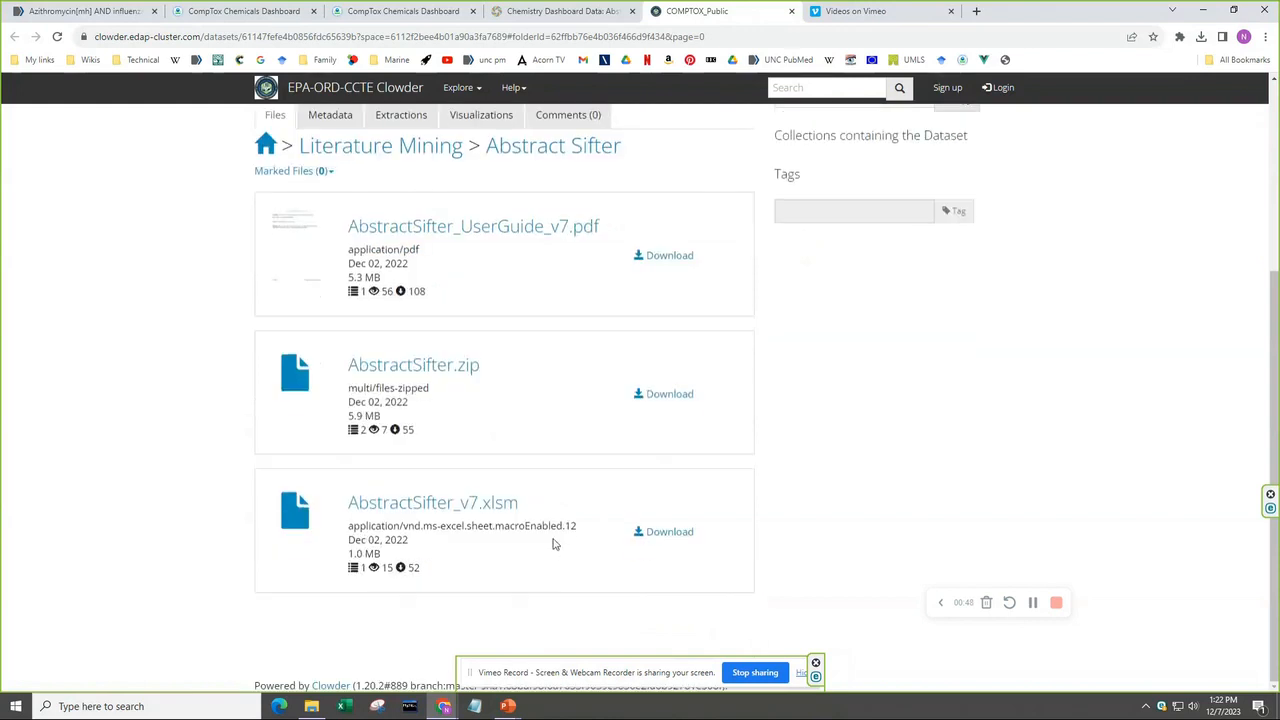
click(466, 507)
click(298, 286)
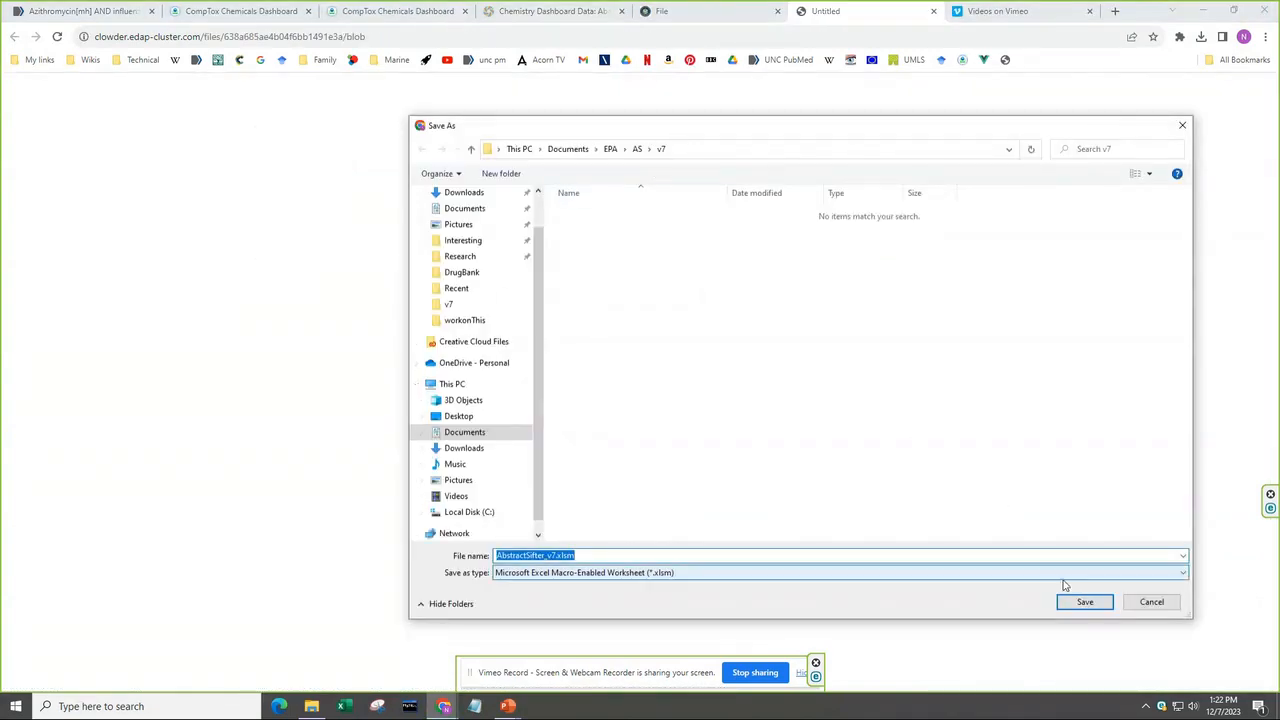
click(1084, 603)
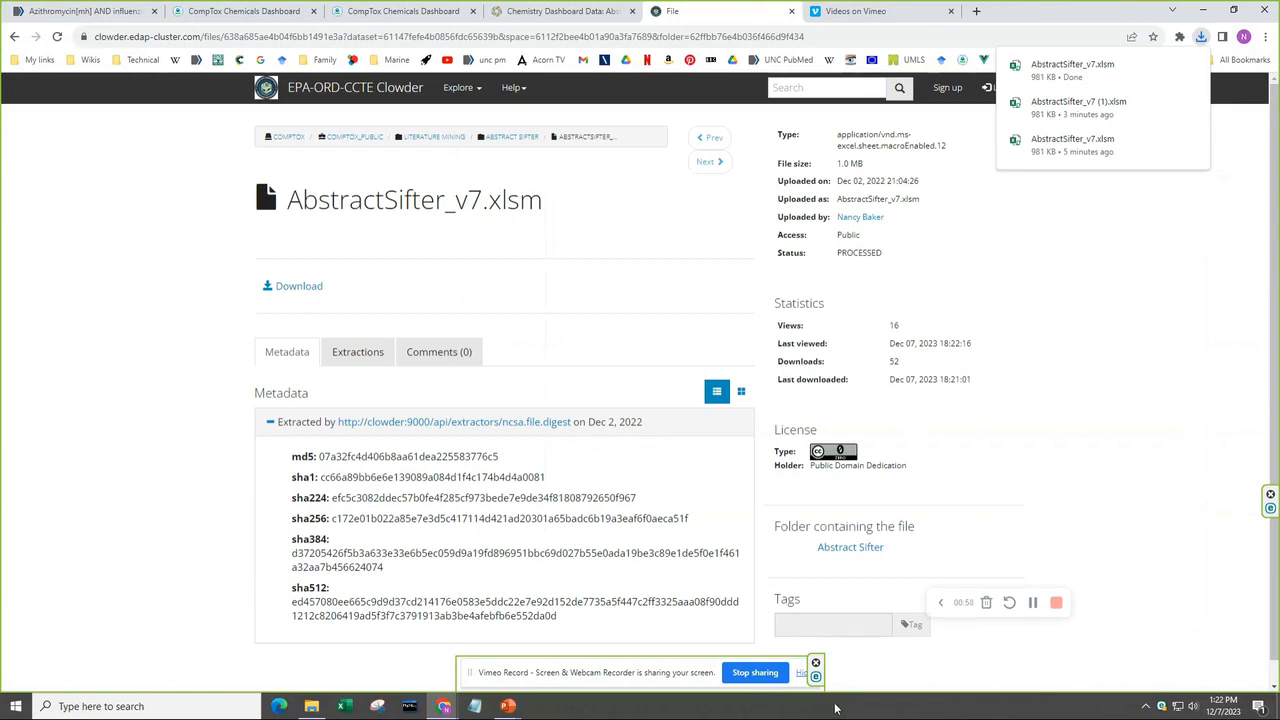
click(311, 706)
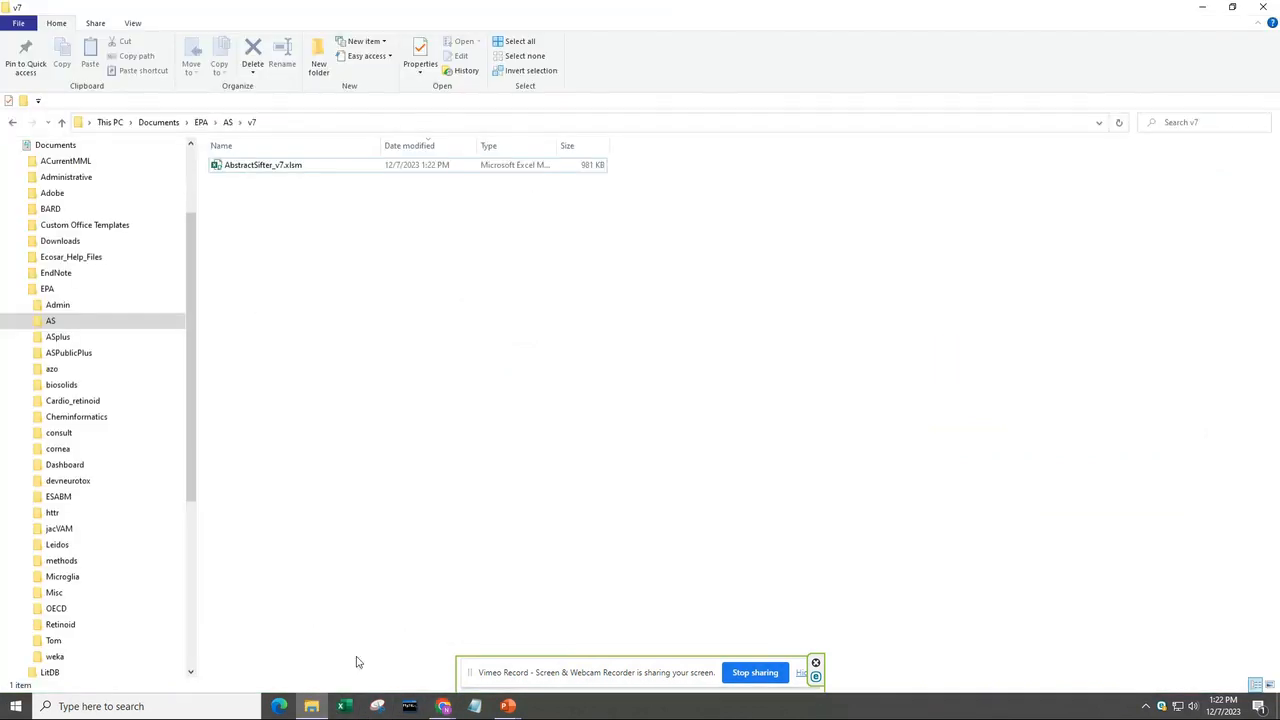
click(801, 673)
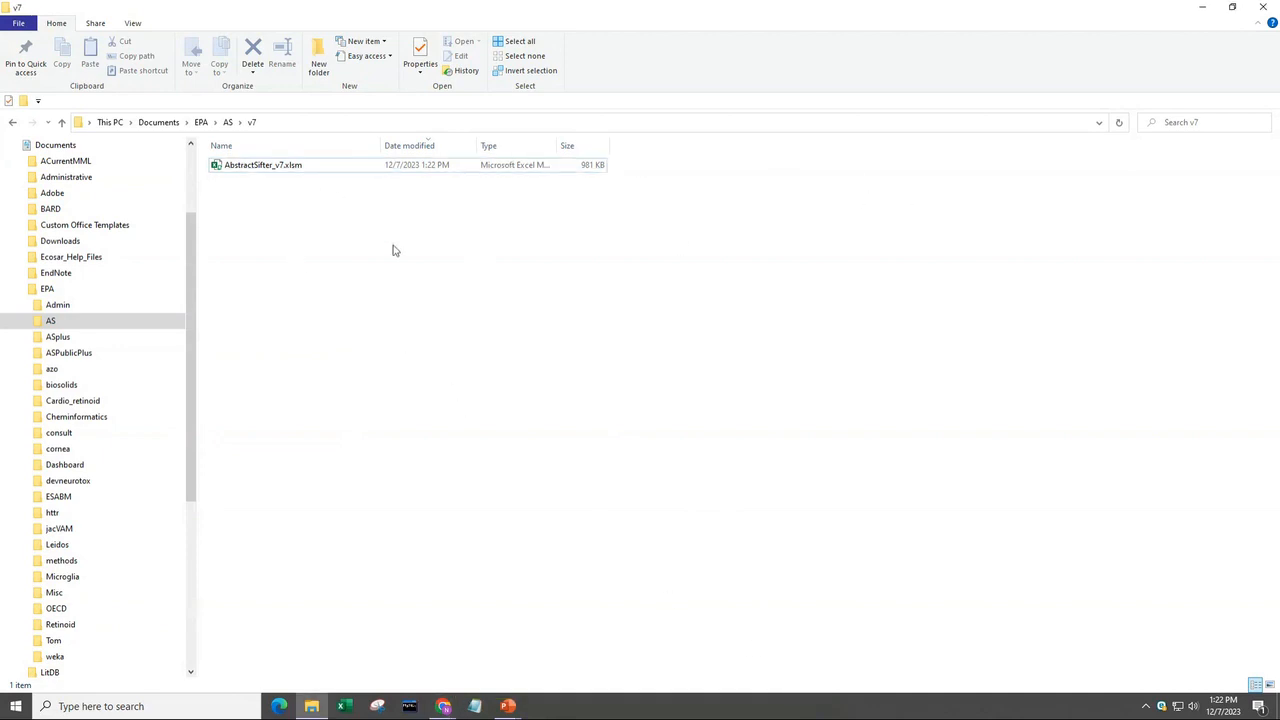
Step: Try opening AbstractSifter_v7.xlsm directly from the v7 folder, dismissing the document recovery list, and close the workbook again
double_click(269, 167)
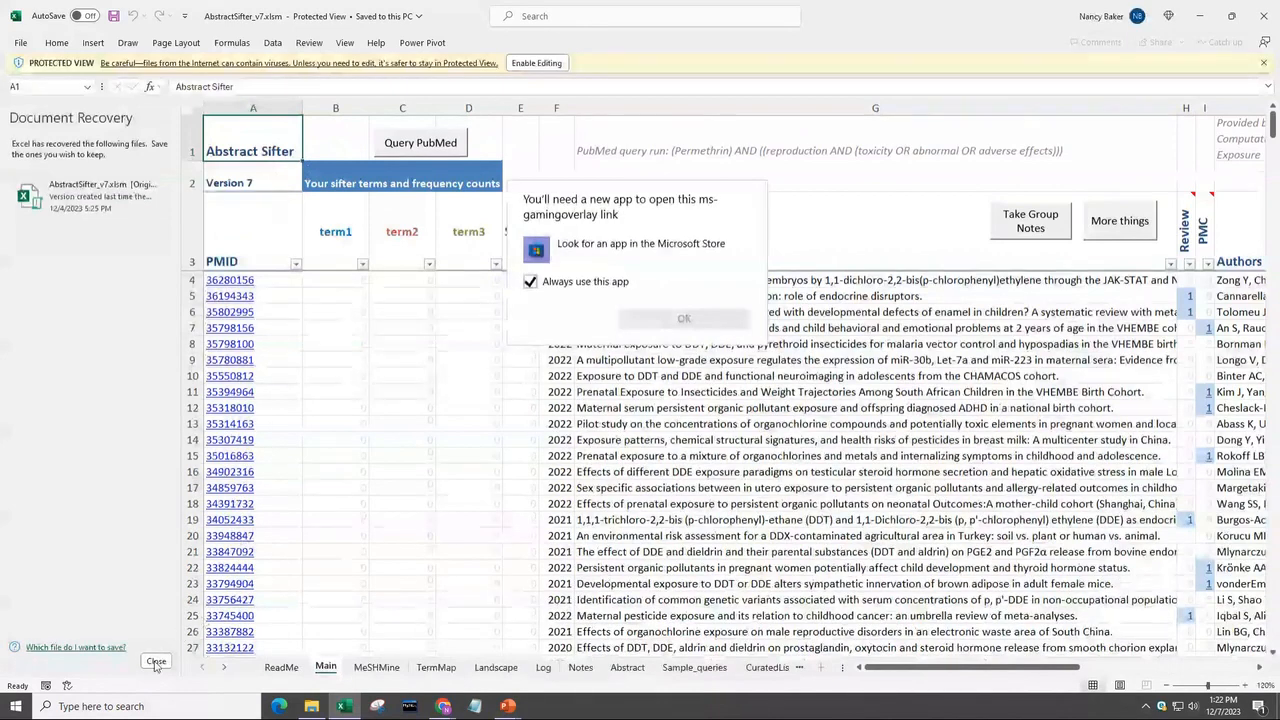
click(158, 662)
click(158, 663)
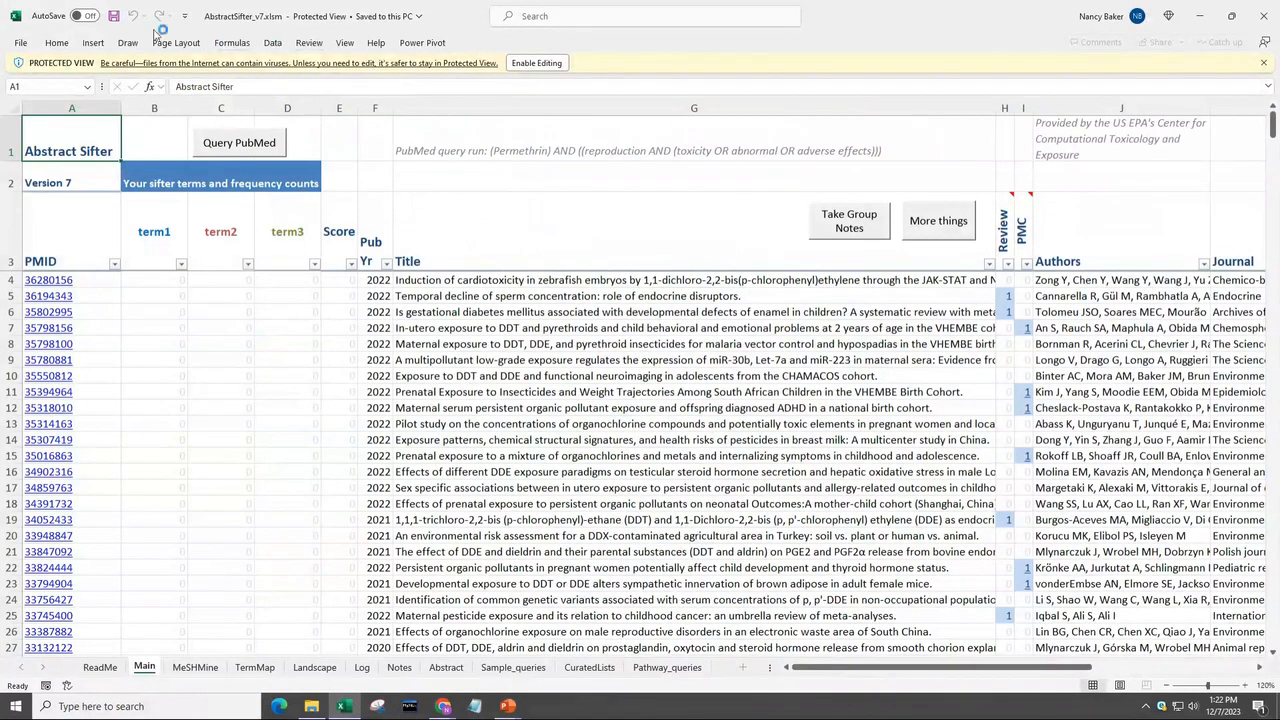
click(1264, 16)
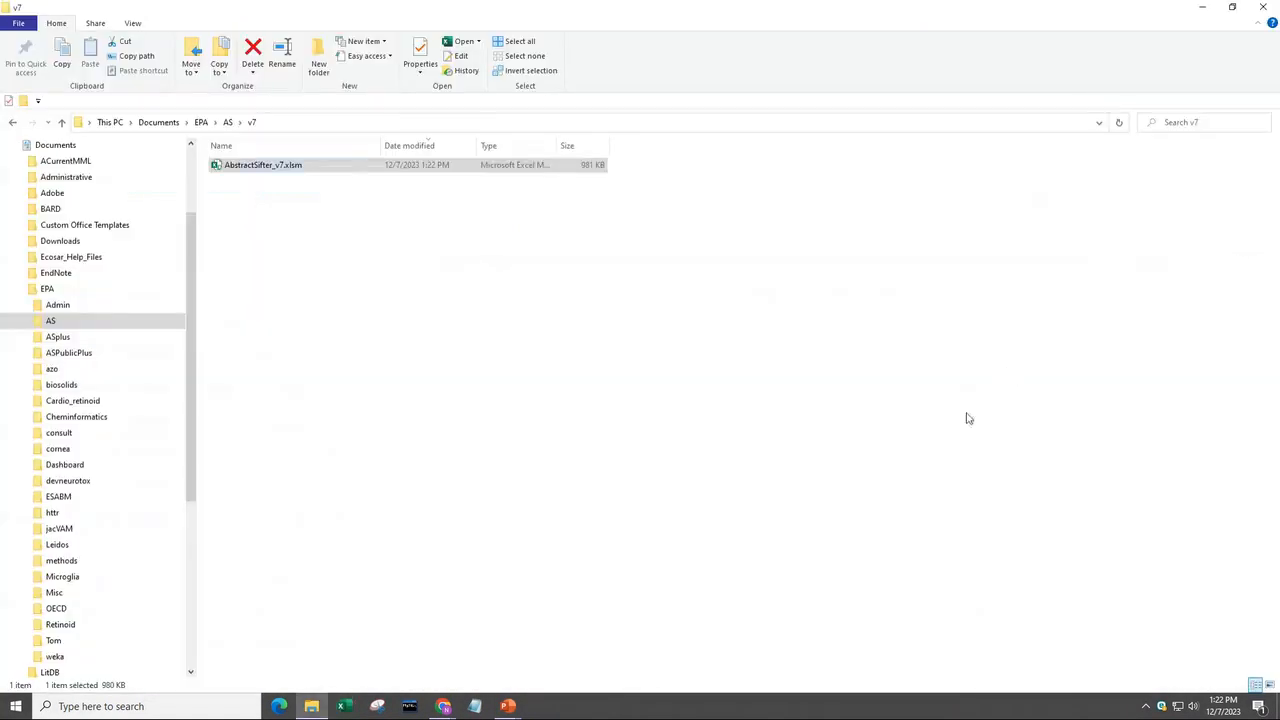
Step: Unblock AbstractSifter_v7.xlsm in its file properties and open it in Excel
right_click(283, 176)
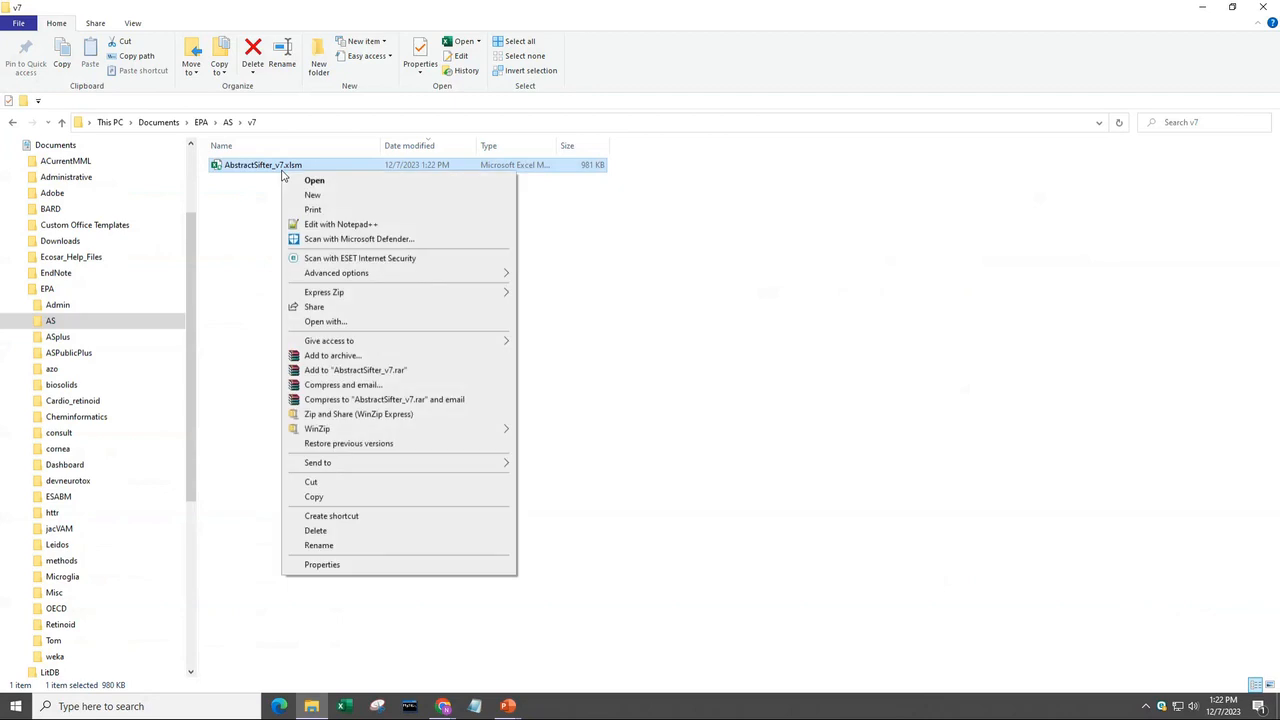
click(348, 566)
click(467, 444)
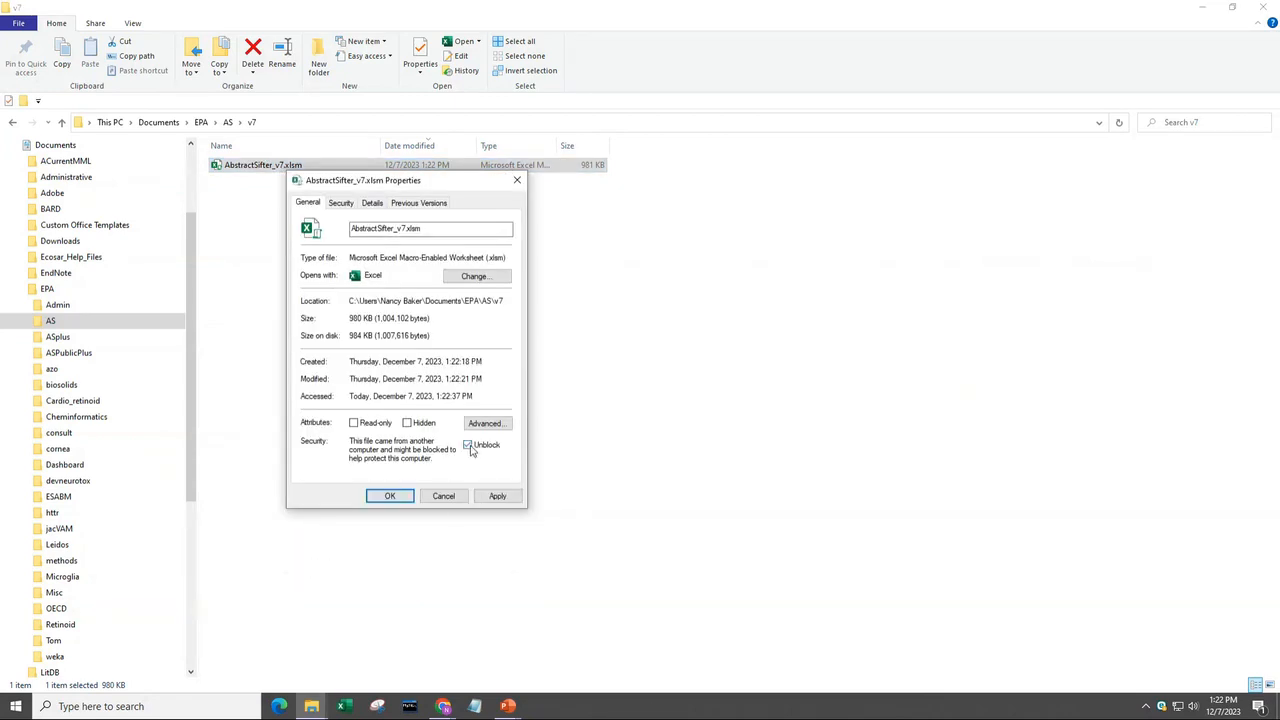
click(392, 496)
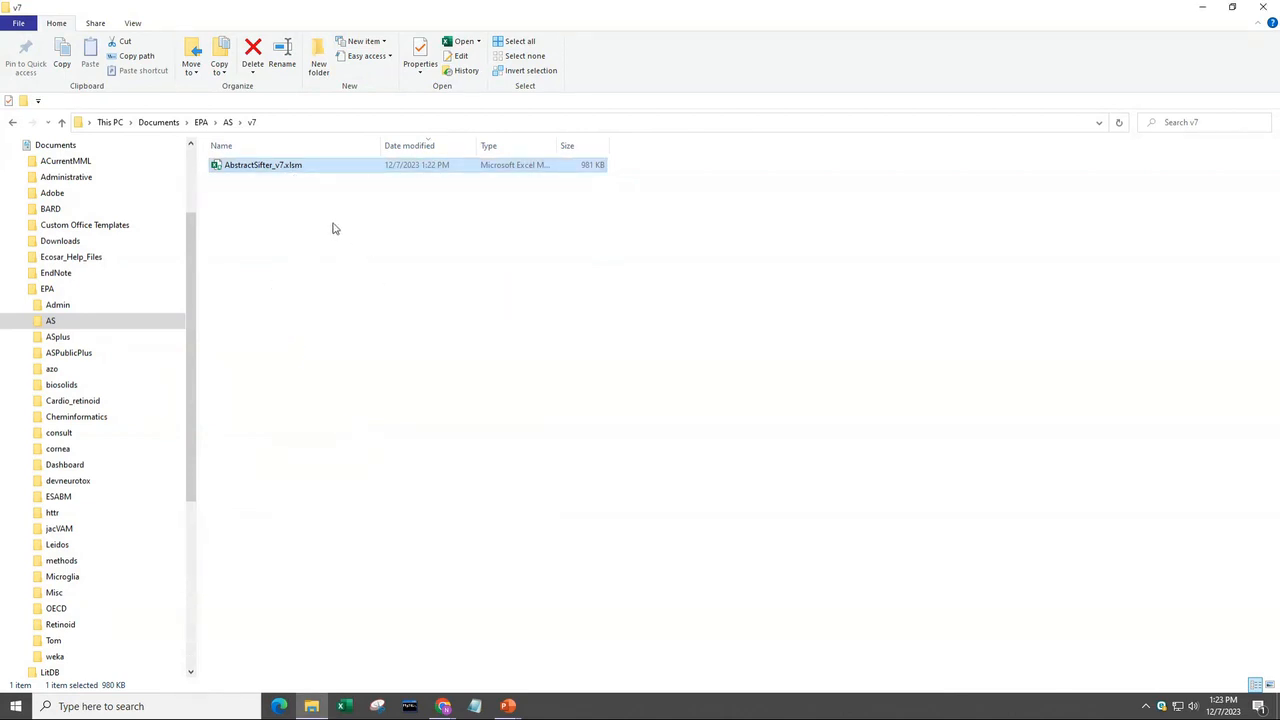
double_click(283, 170)
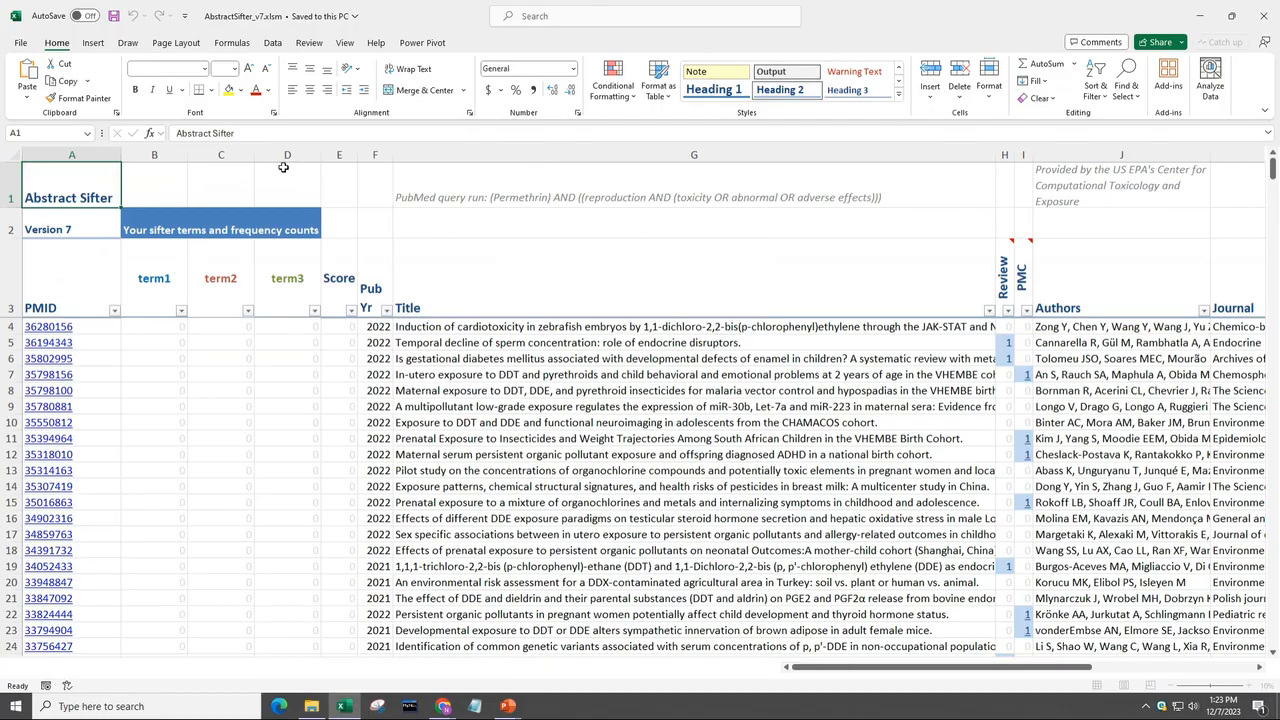
click(706, 380)
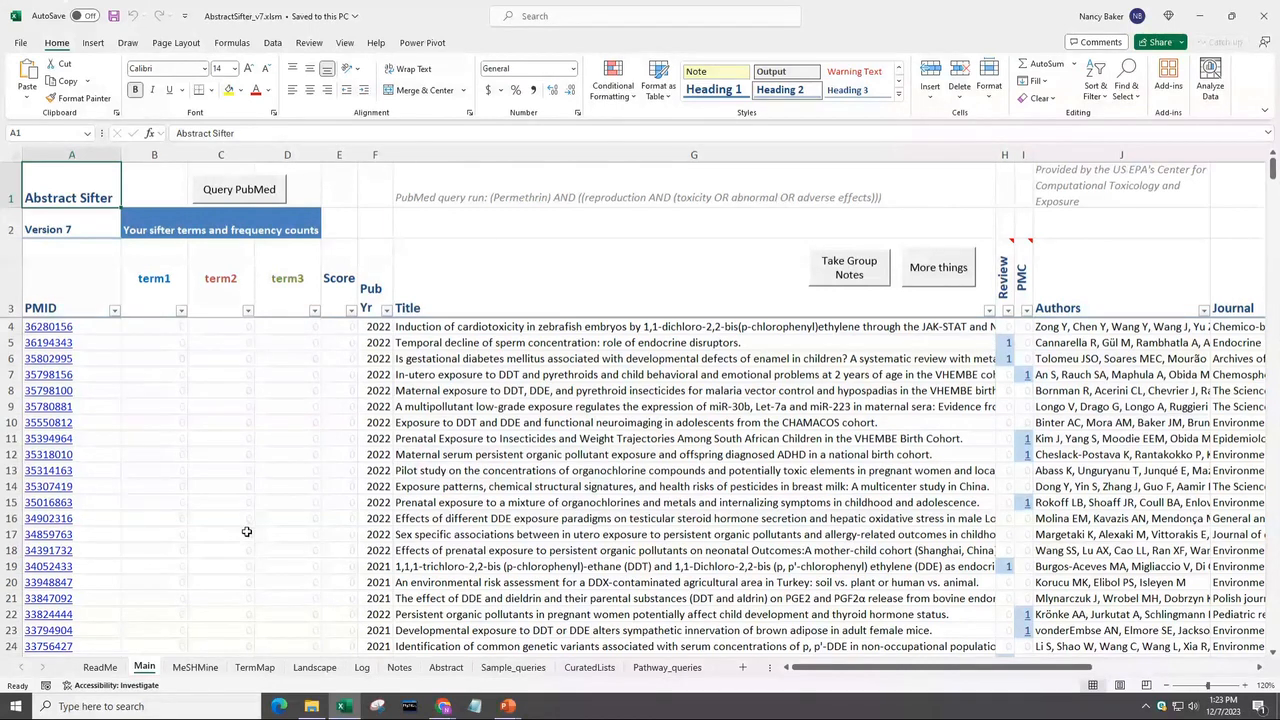
Step: Run a PubMed query for fipronil with the Delete then add option and accept retrieving the found records
click(252, 194)
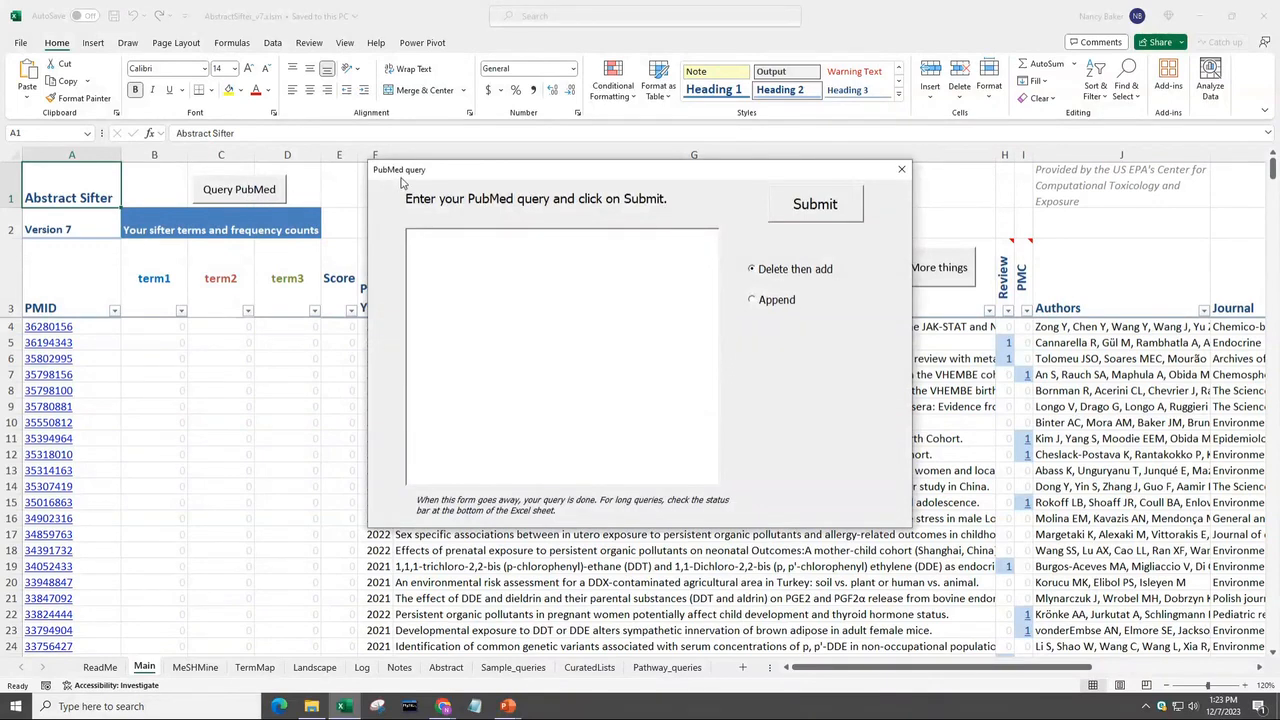
drag(436, 178, 427, 191)
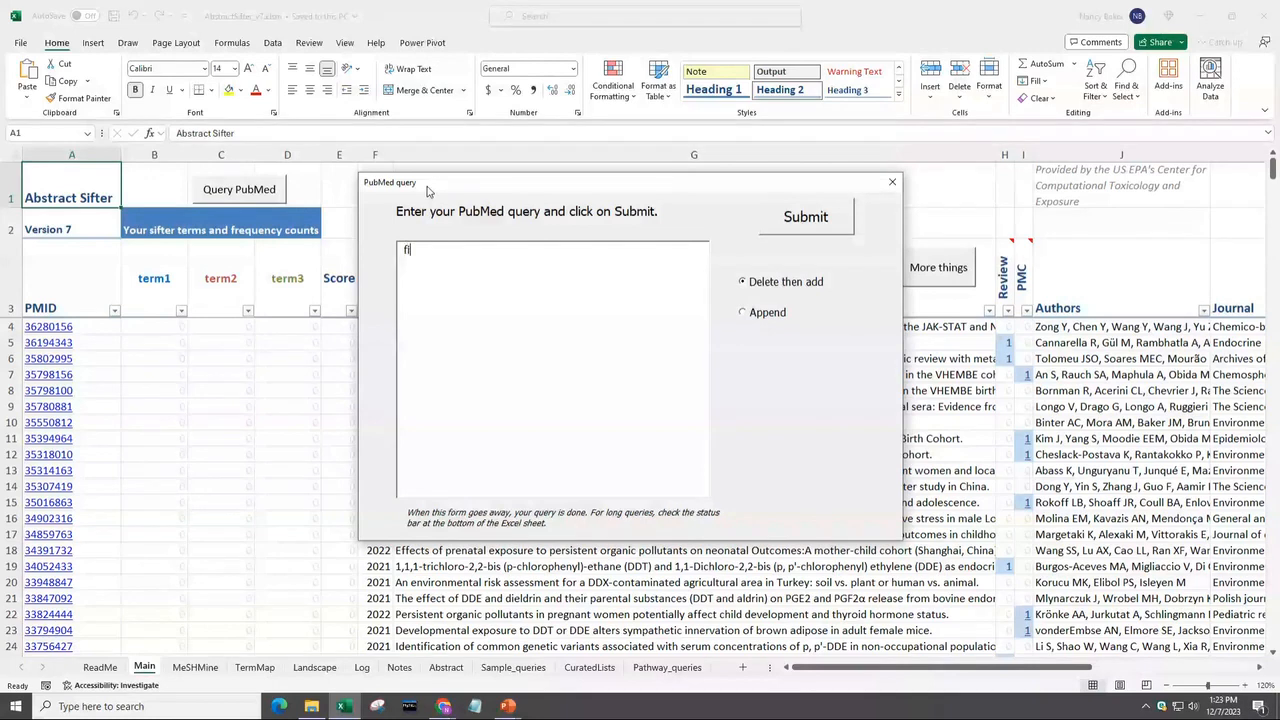
text(ronil)
click(800, 220)
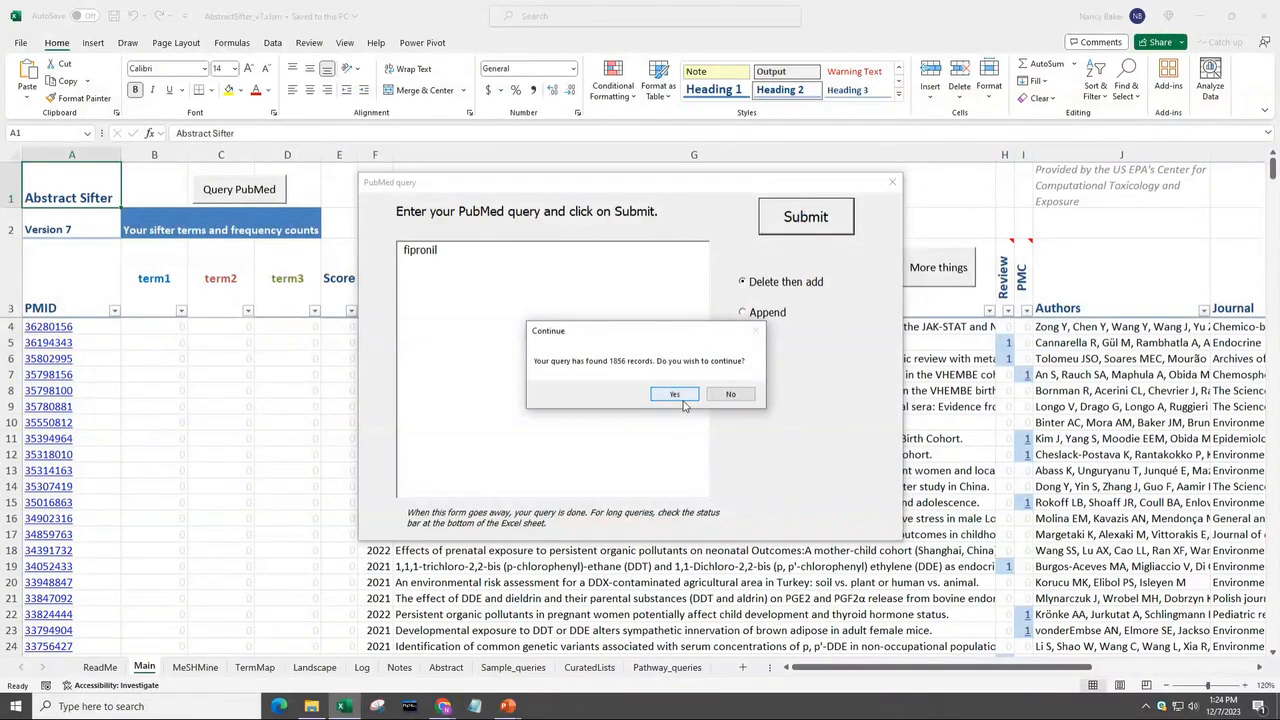
click(677, 394)
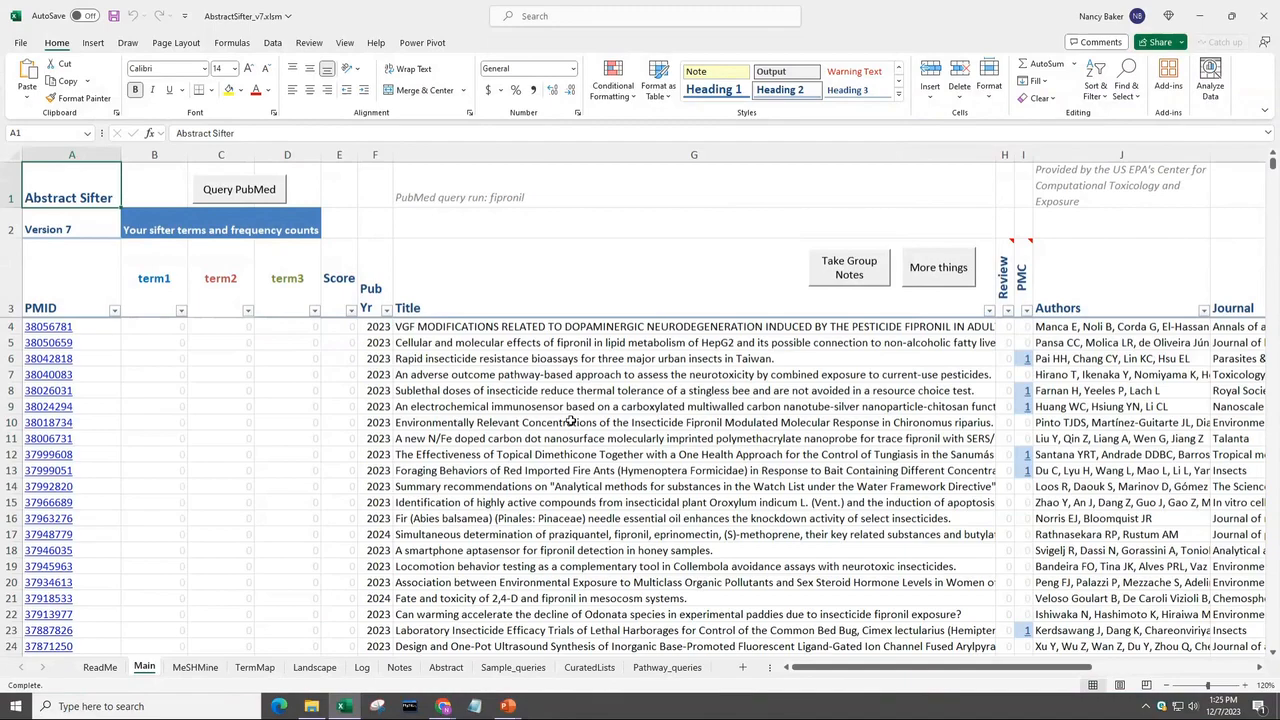
Step: Examine the fipronil results on the Main sheet, including the title filter options and the PMID, Review and PMC columns
scroll(570, 420, down, 19)
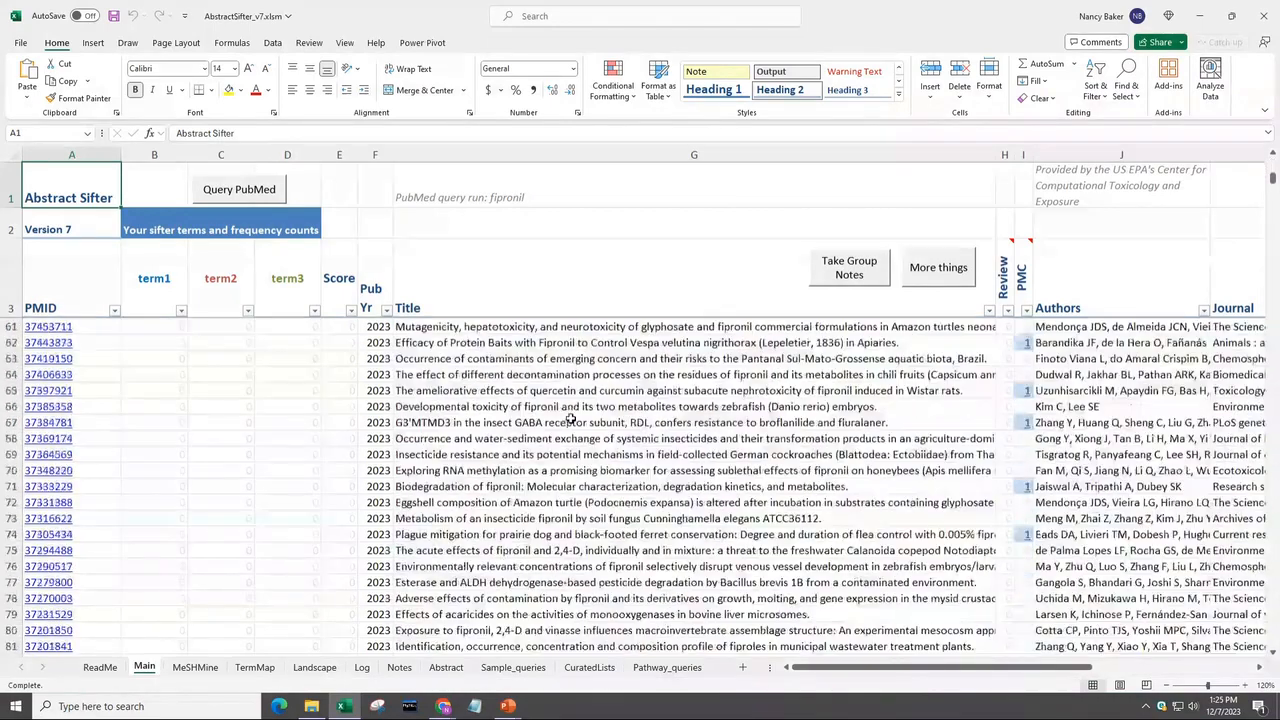
scroll(570, 420, down, 15)
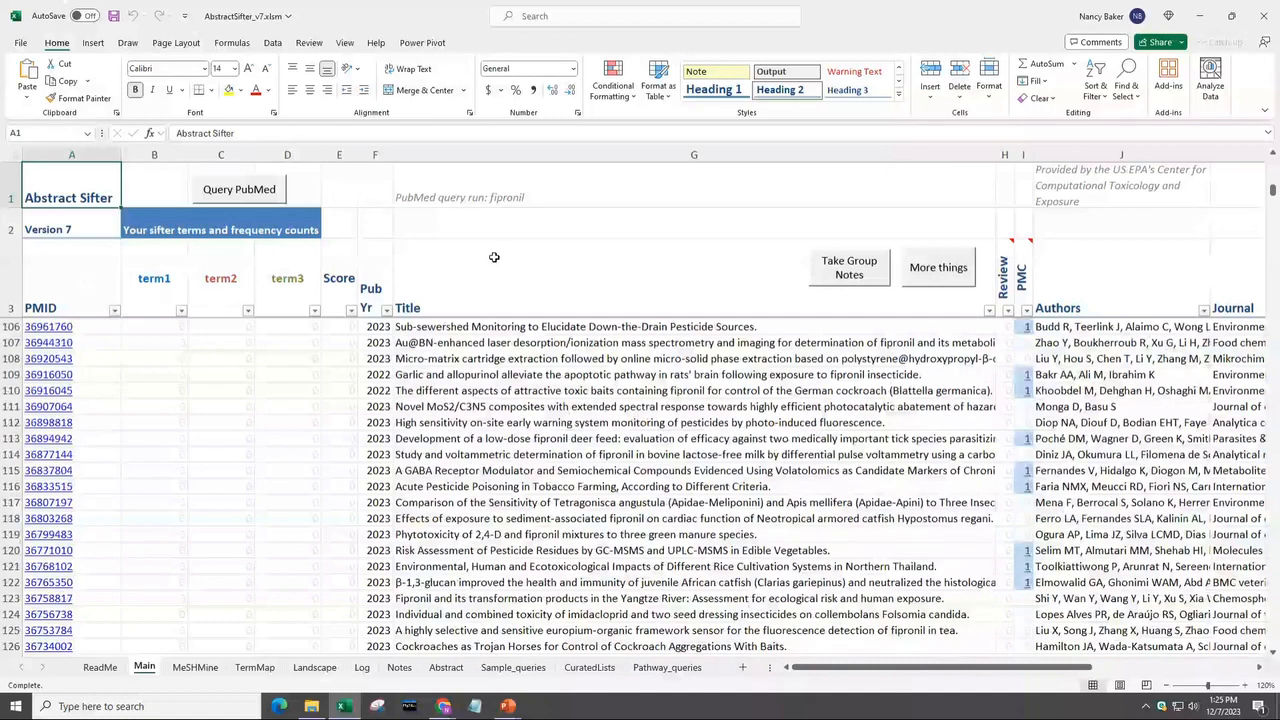
click(989, 312)
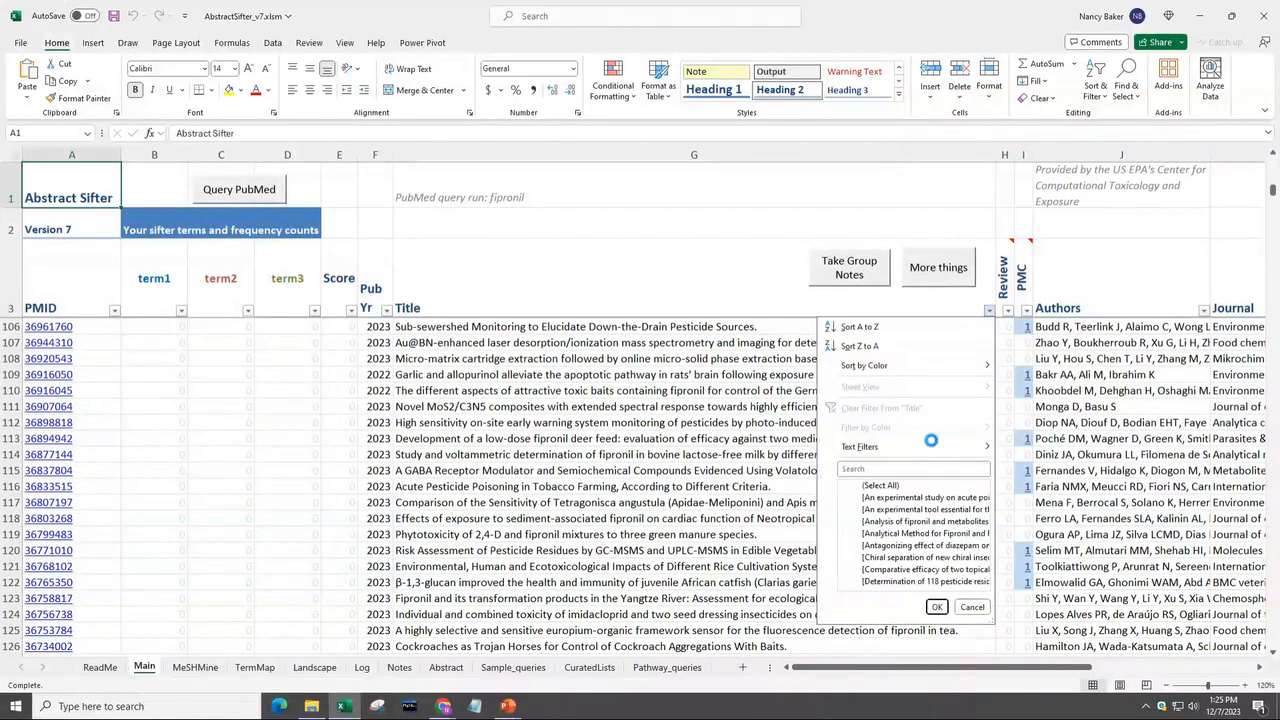
click(759, 310)
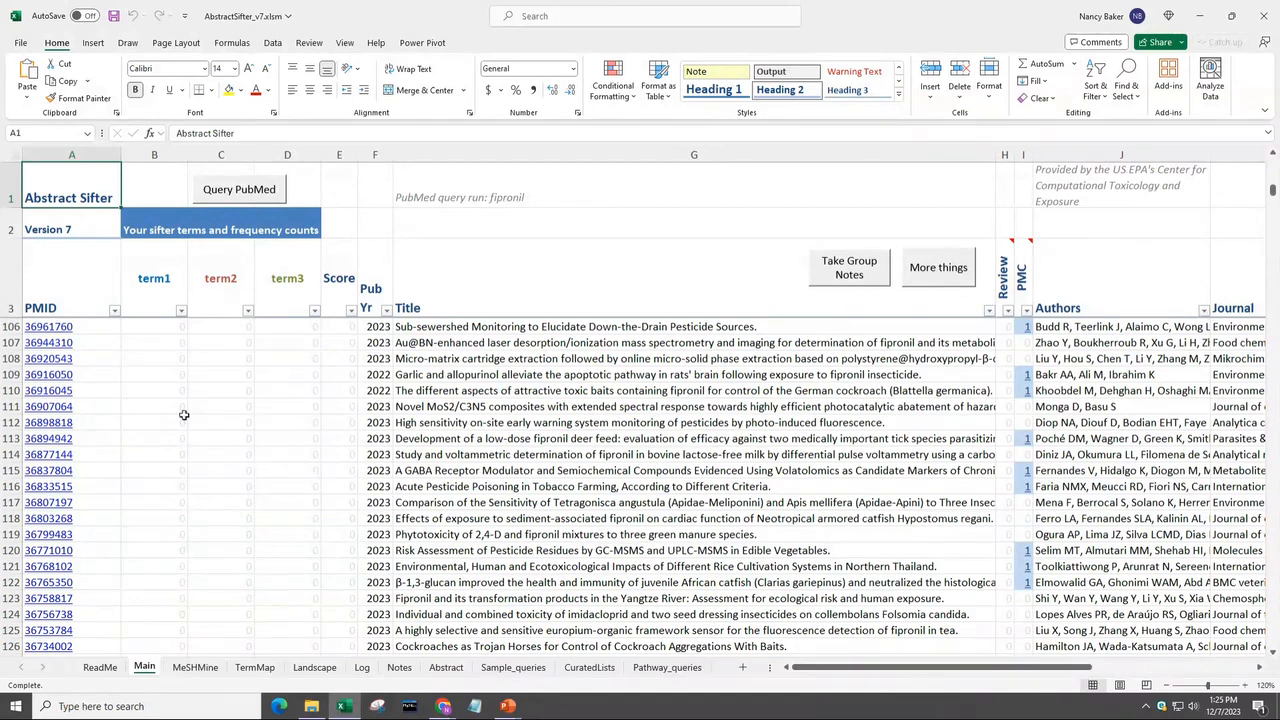
scroll(91, 390, up, 5)
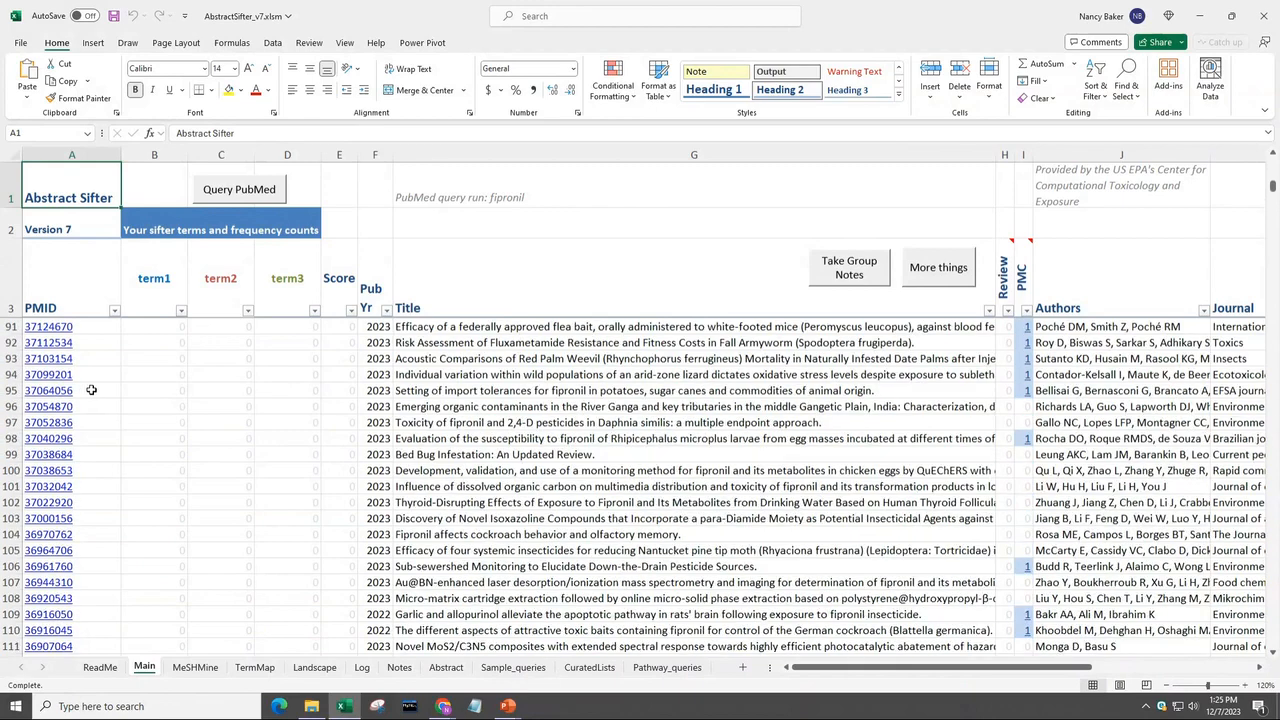
scroll(91, 390, up, 10)
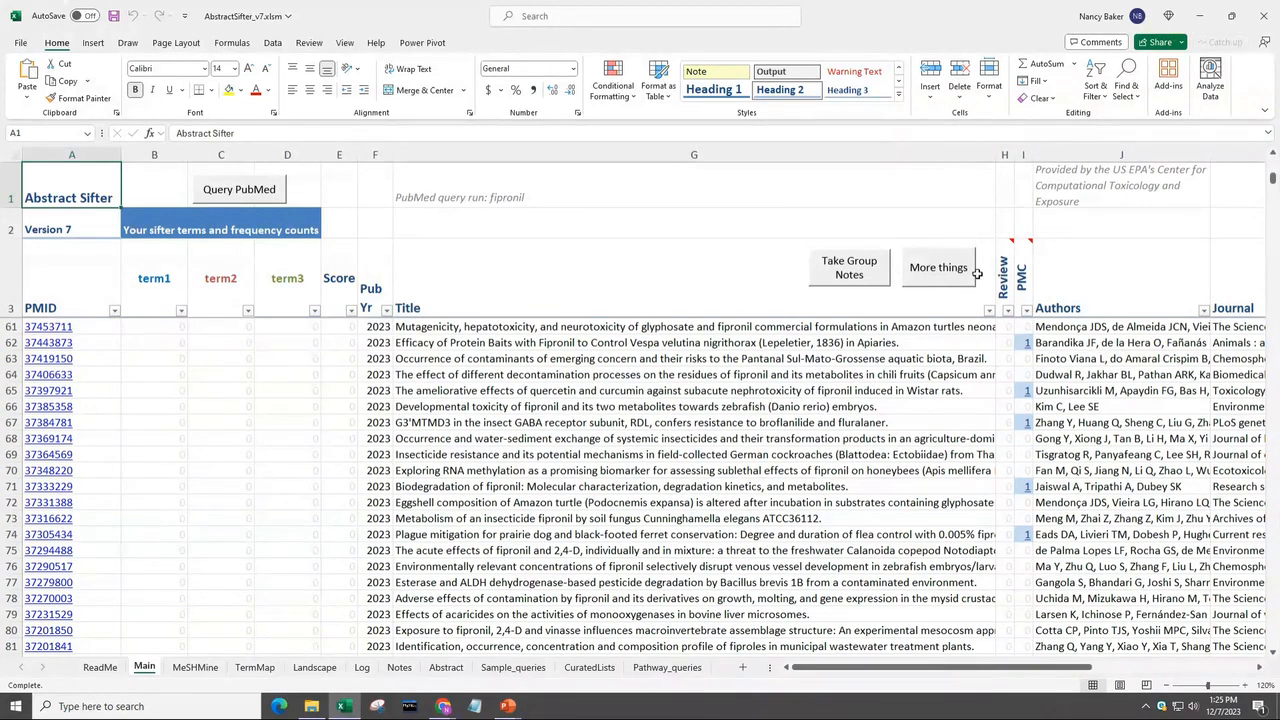
mouse_move(1010, 295)
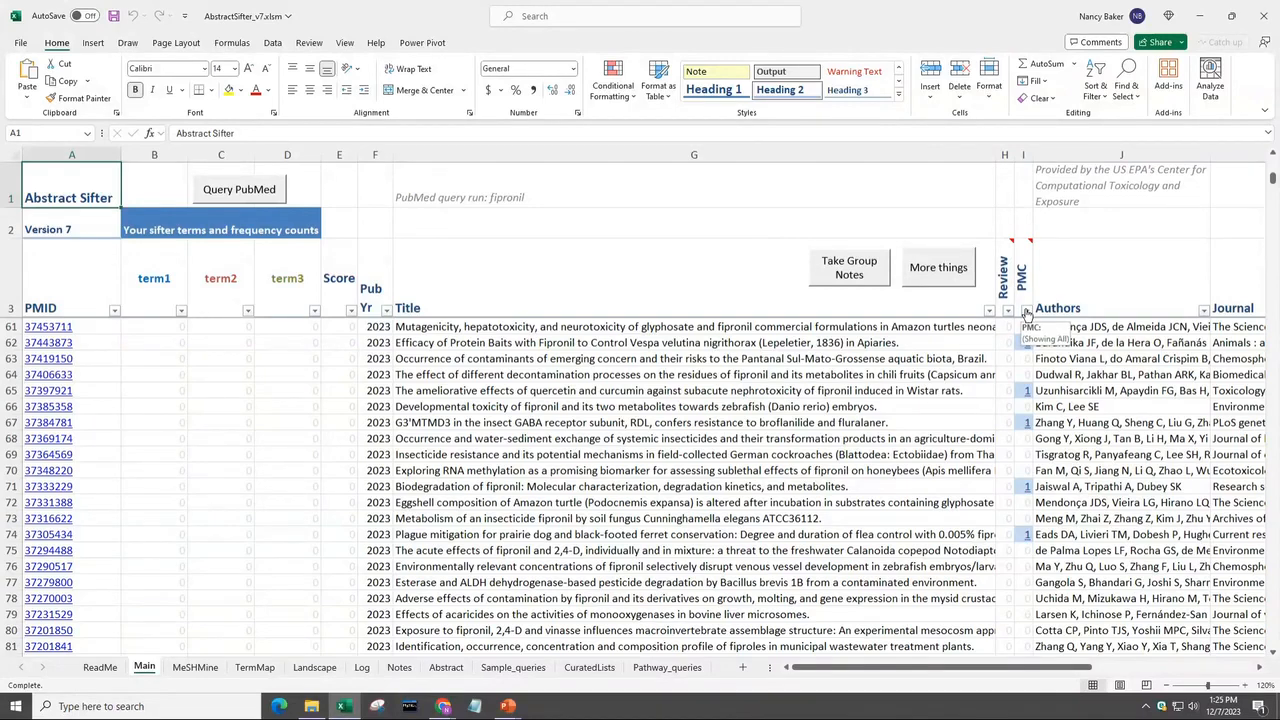
mouse_move(1020, 275)
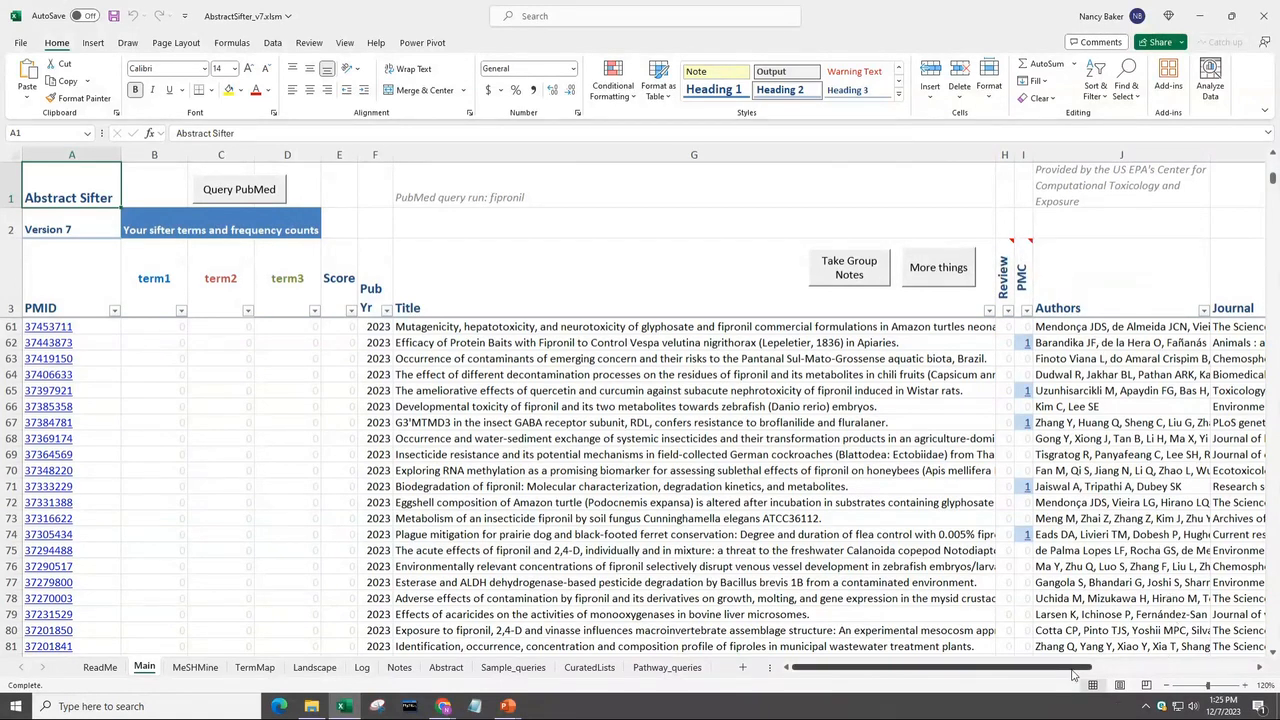
drag(1072, 669, 1040, 641)
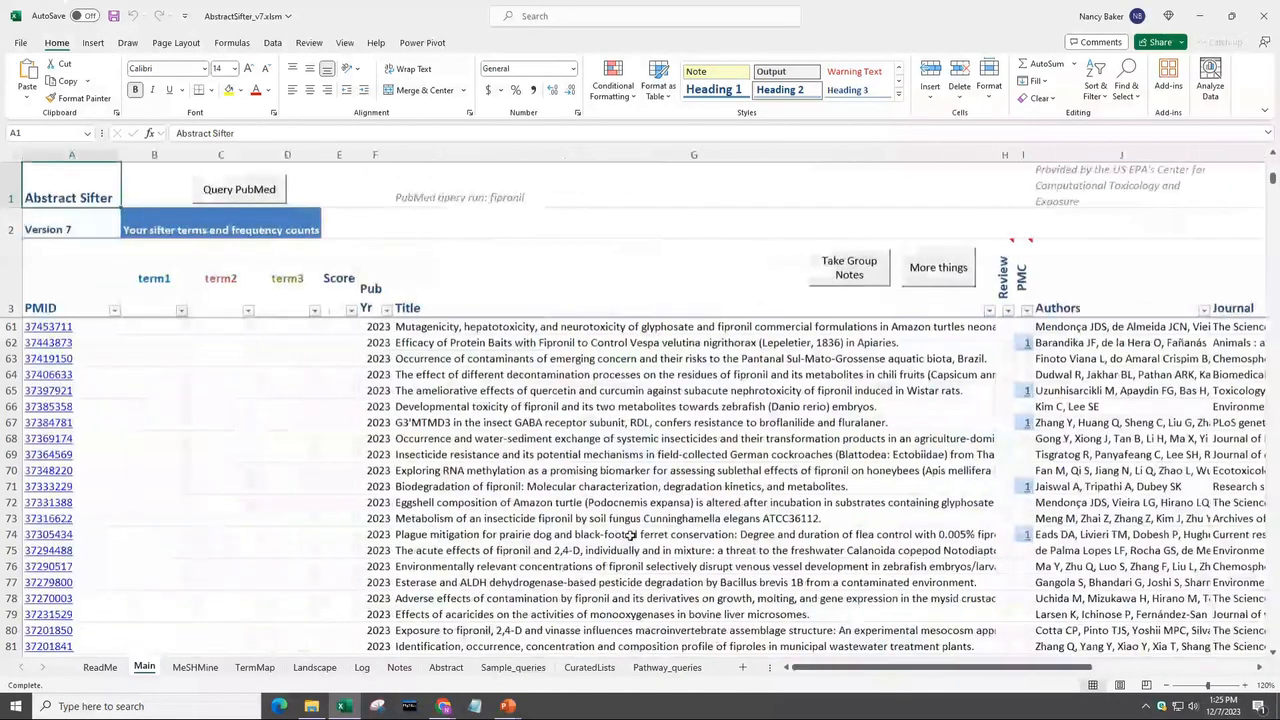
scroll(565, 424, down, 3)
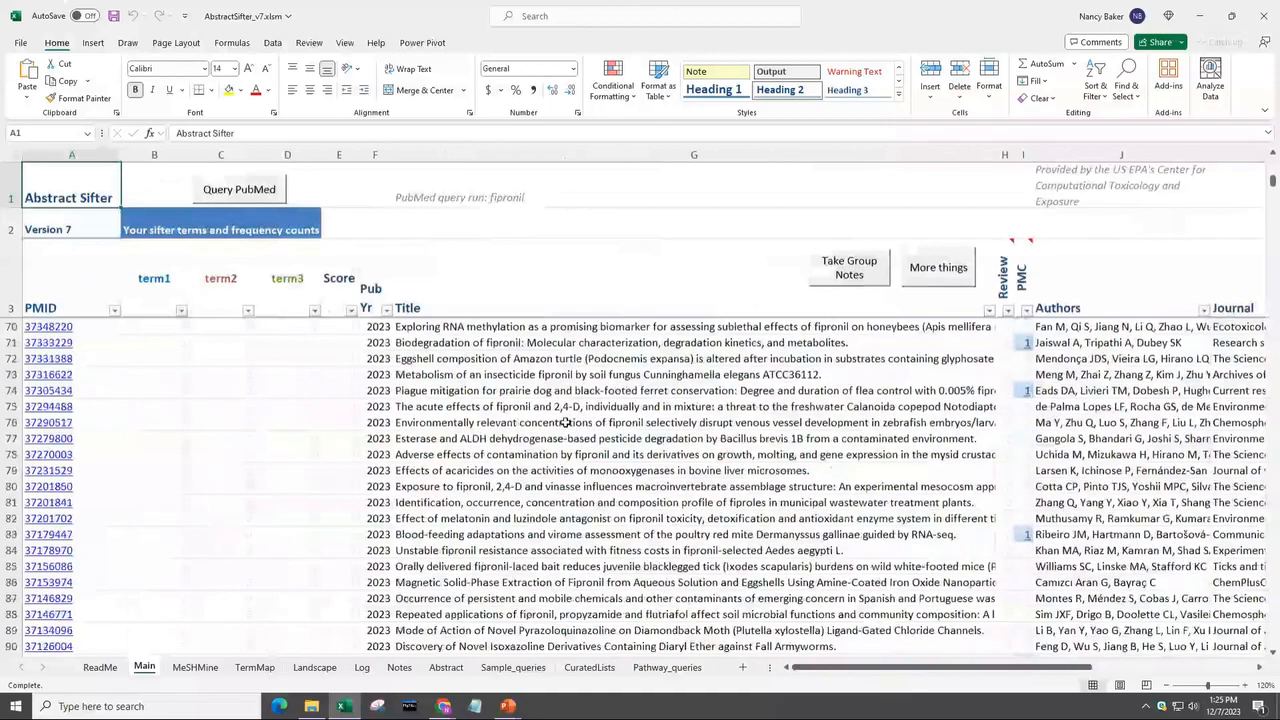
scroll(565, 424, up, 12)
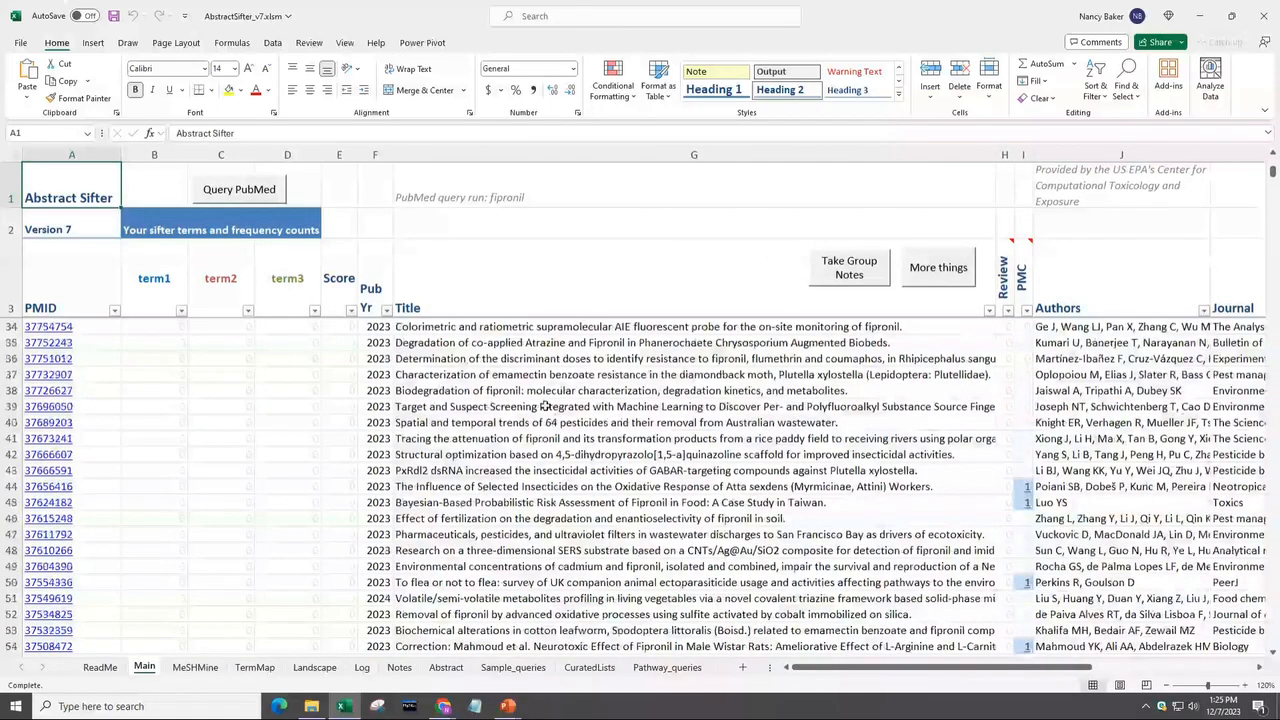
Step: View the abstract of the 2023 article "Target and Suspect Screening Integrated with Machine Learning" and return to the Main sheet
double_click(543, 406)
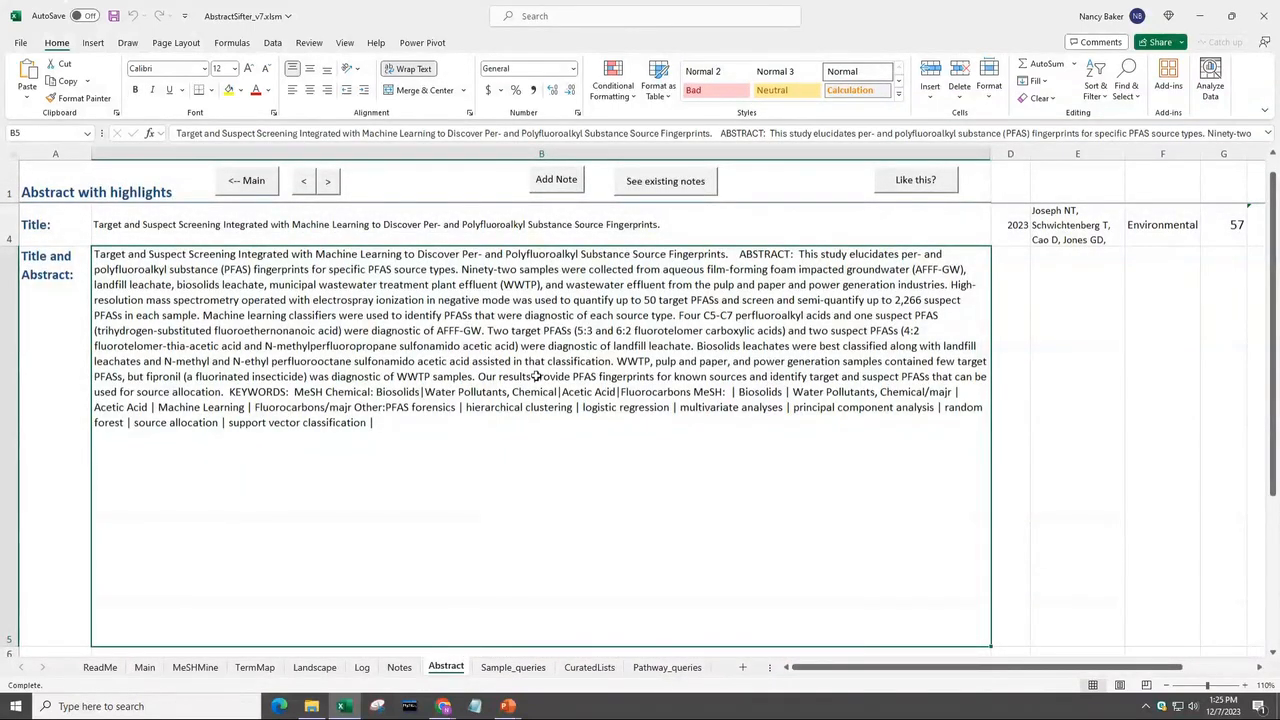
scroll(537, 376, up, 1)
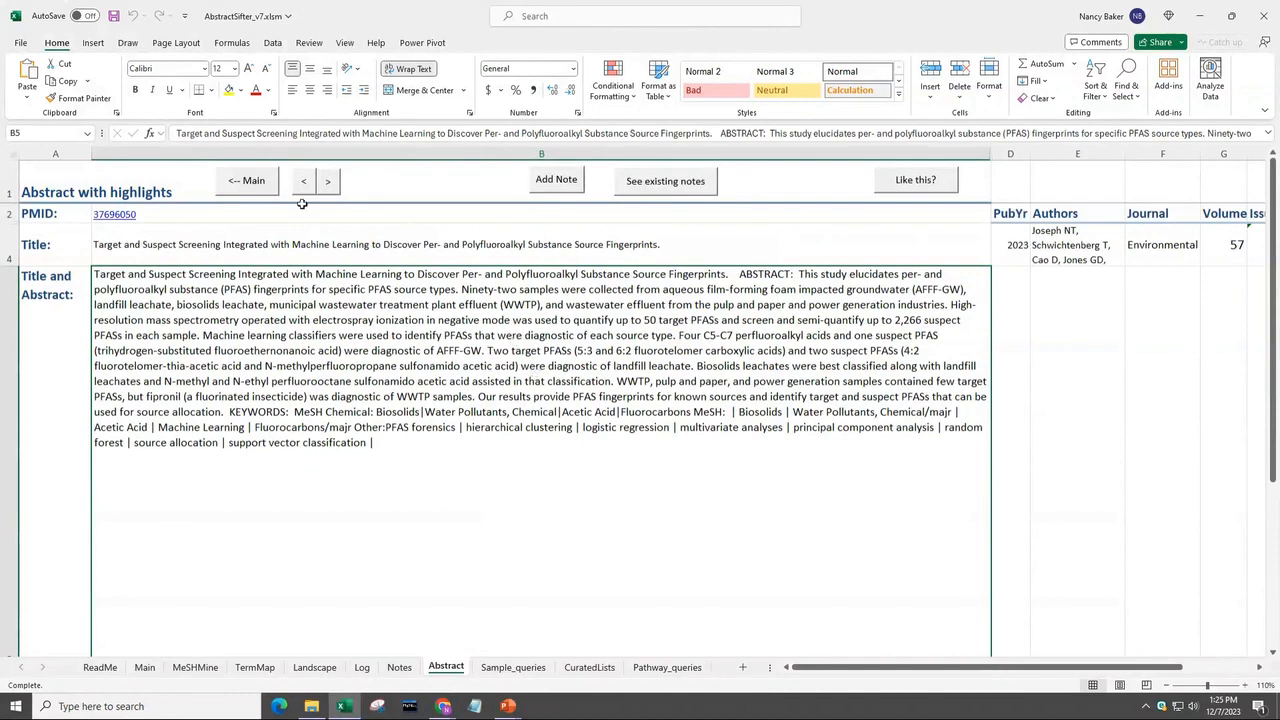
click(255, 184)
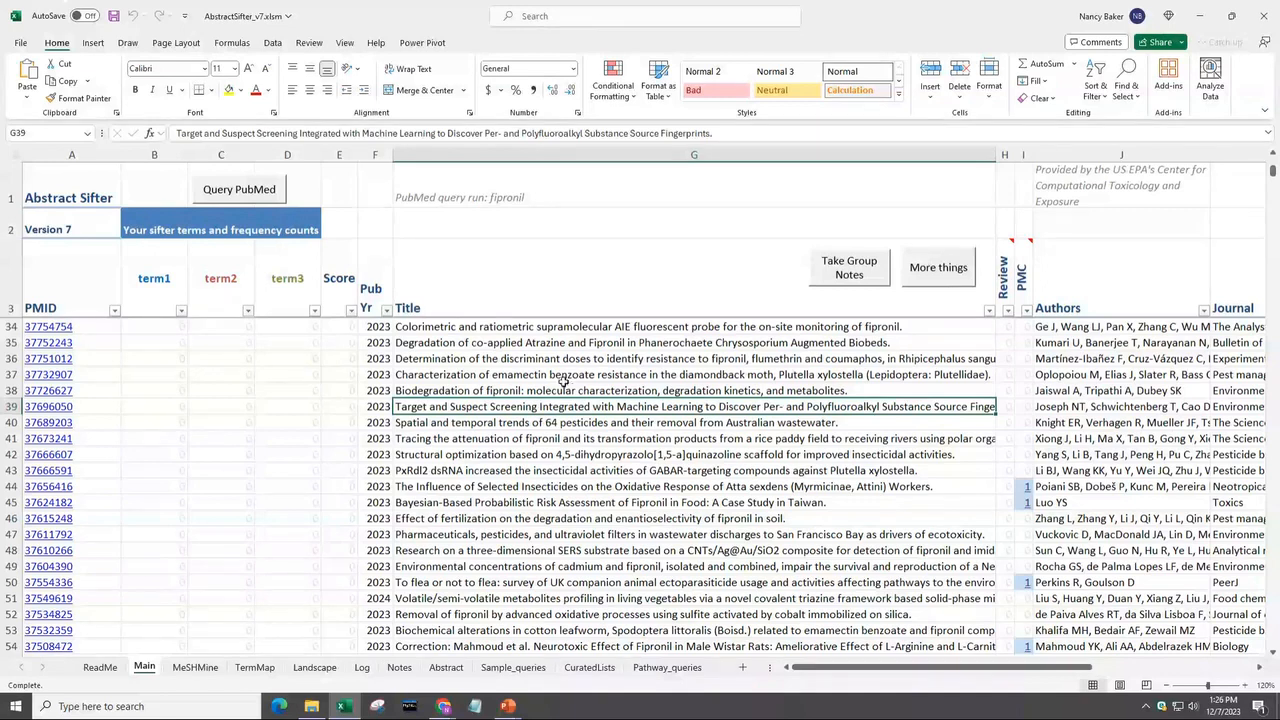
Step: Set the first sifter term on the Main sheet to fipronil
click(210, 279)
click(272, 279)
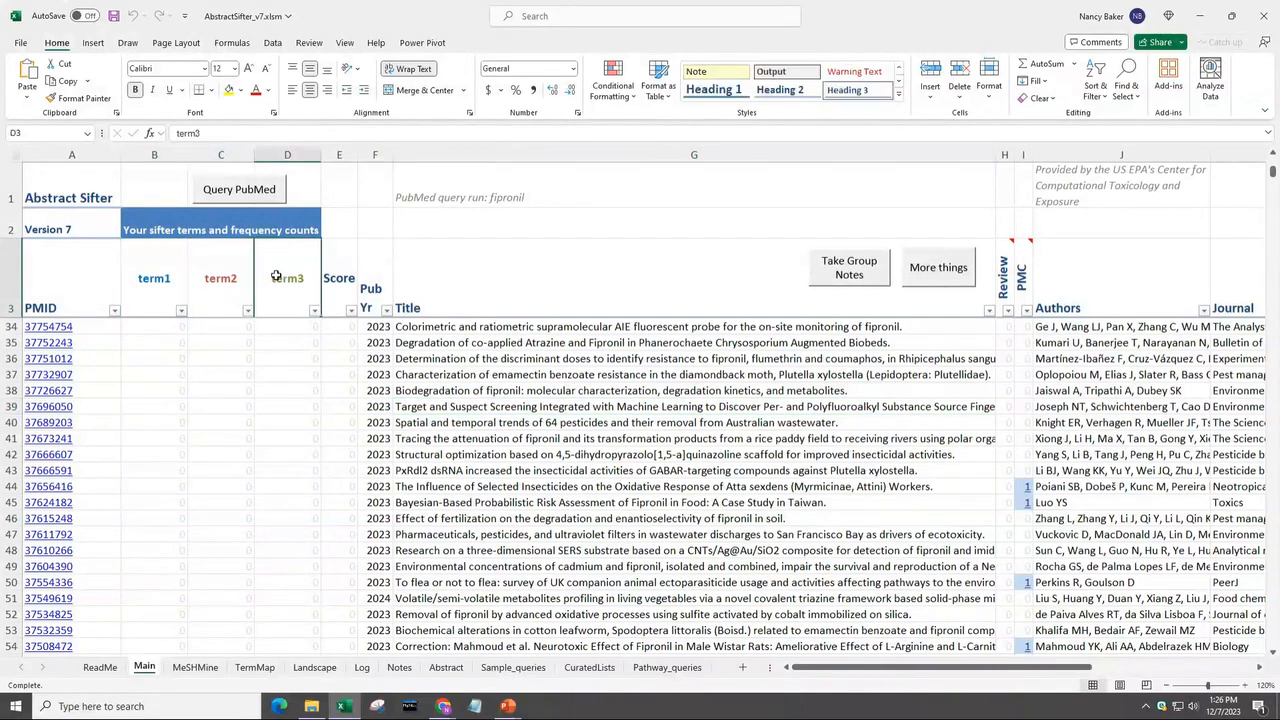
click(158, 280)
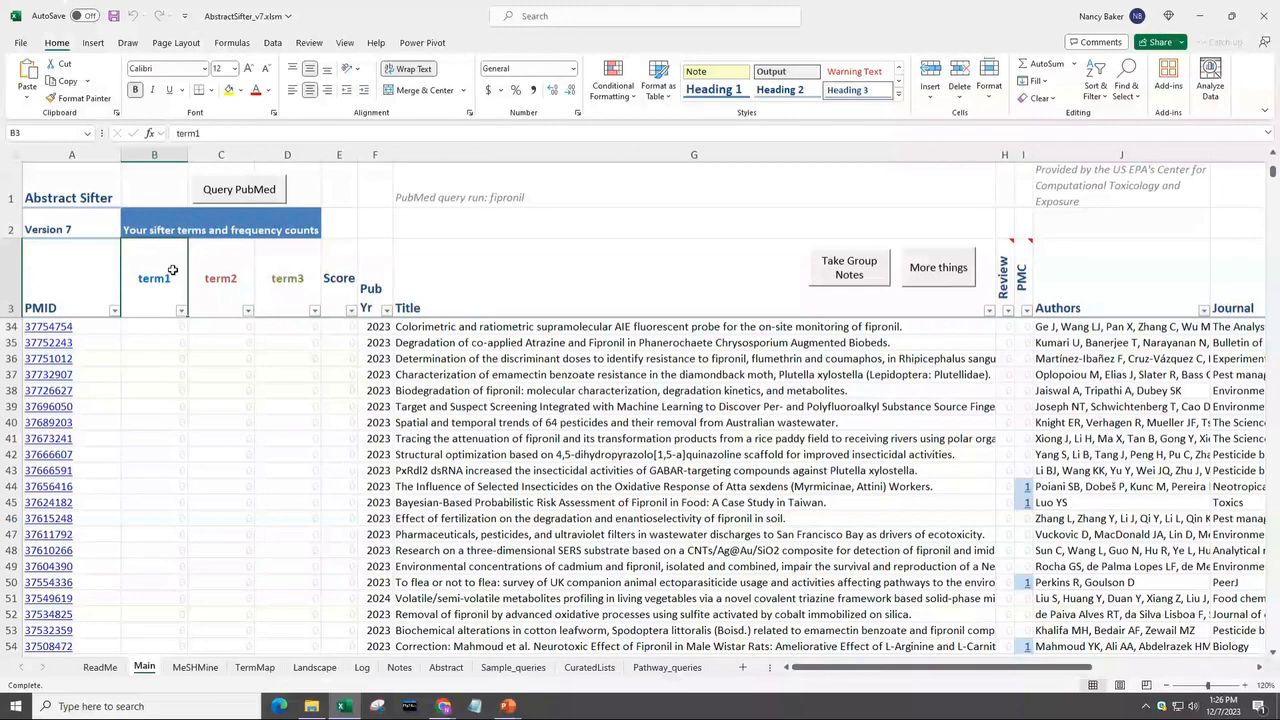
text(fipronil)
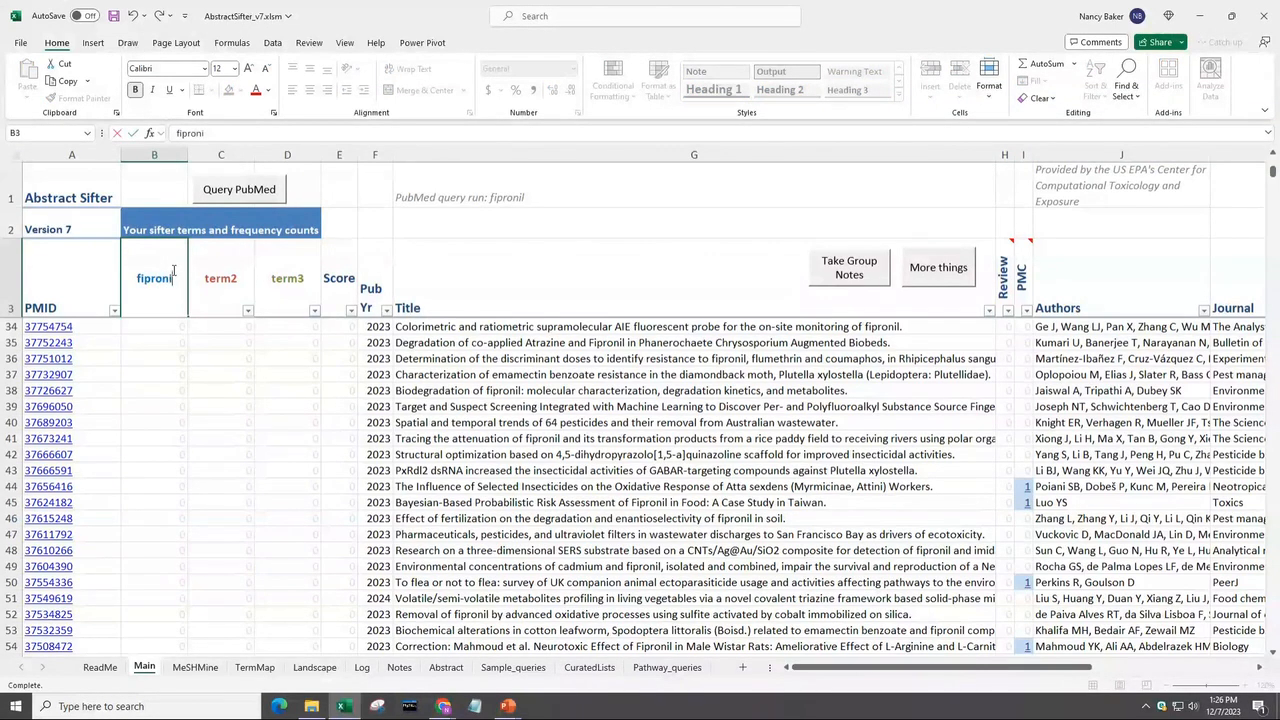
key(Return)
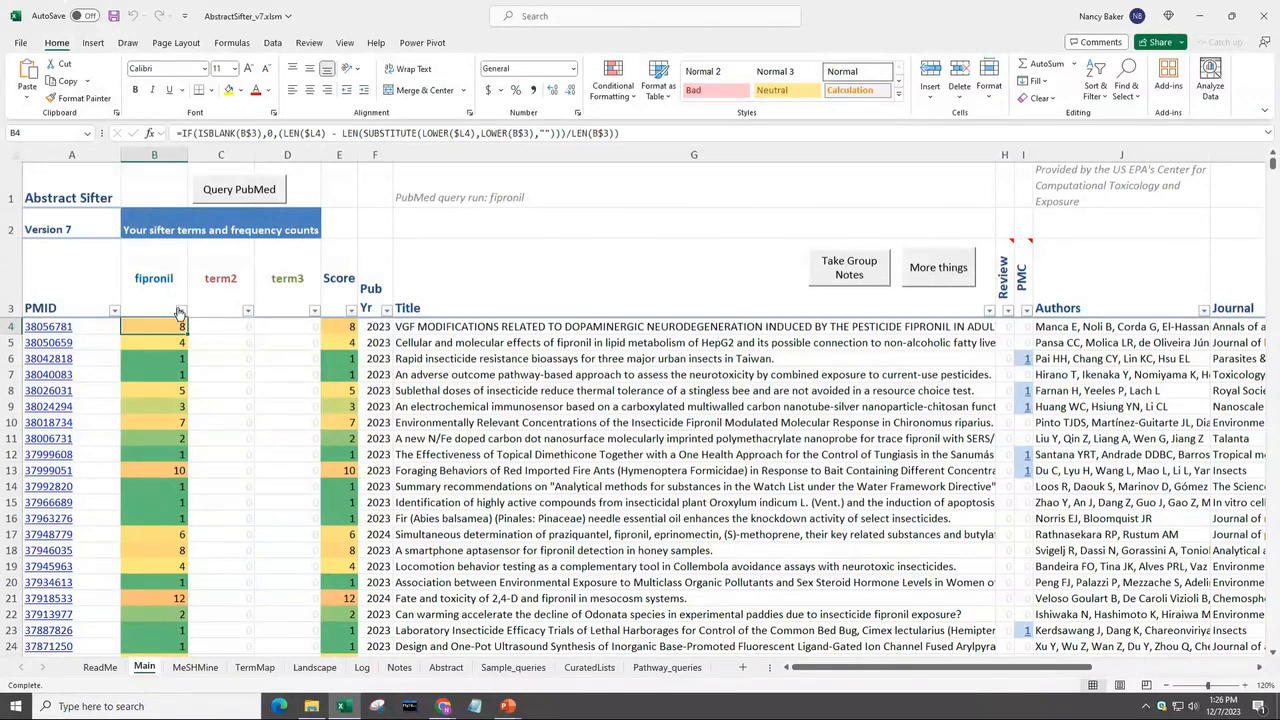
Step: Sort the articles by fipronil count in descending and ascending order, finishing with largest to smallest
click(181, 311)
click(74, 346)
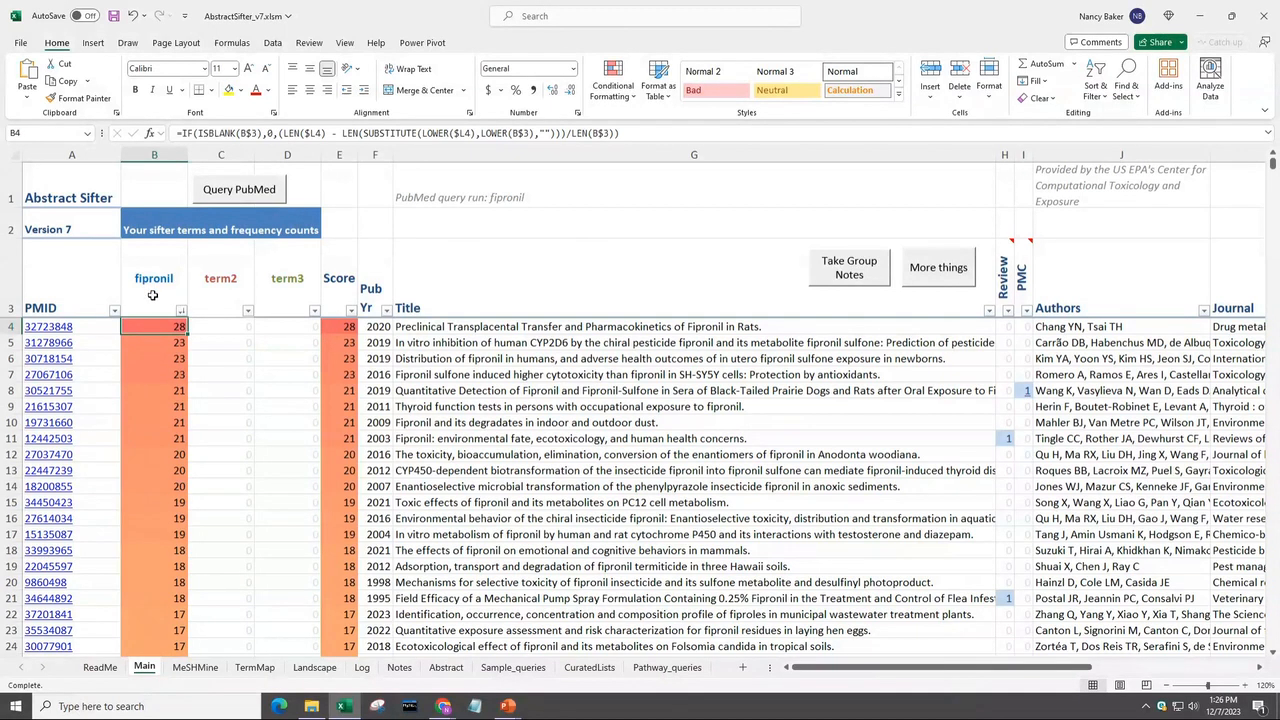
click(181, 311)
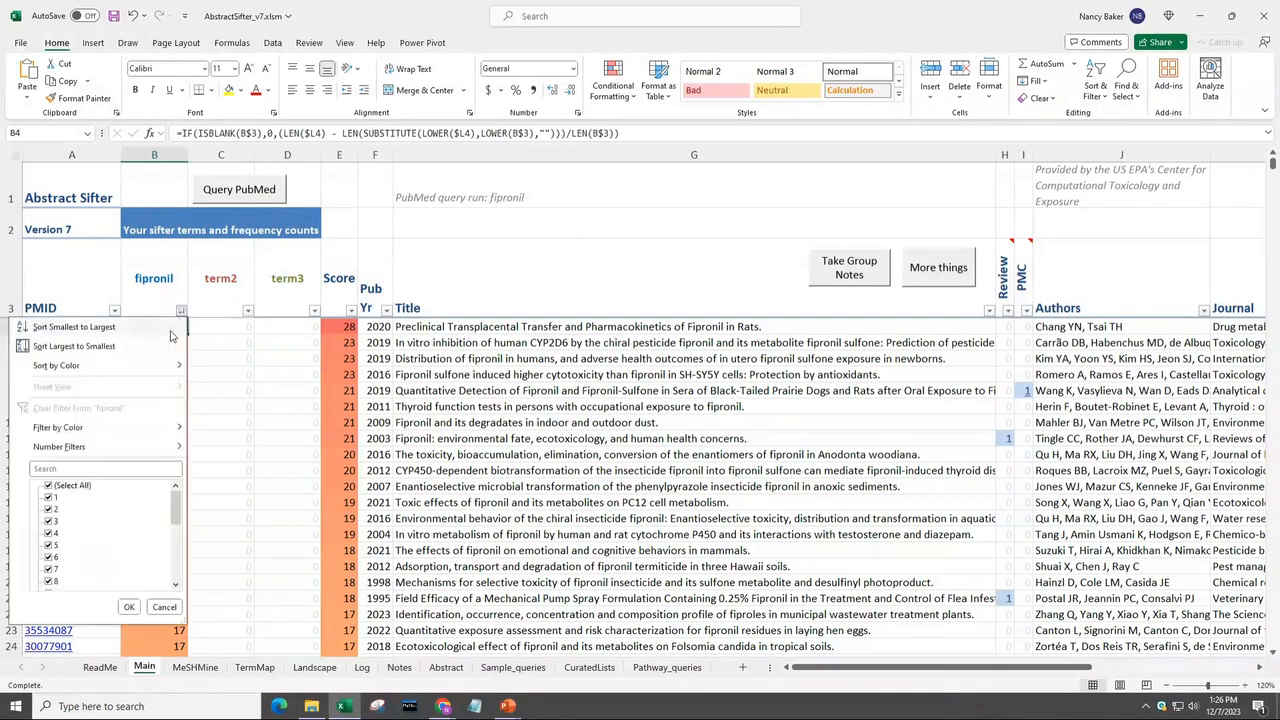
click(160, 323)
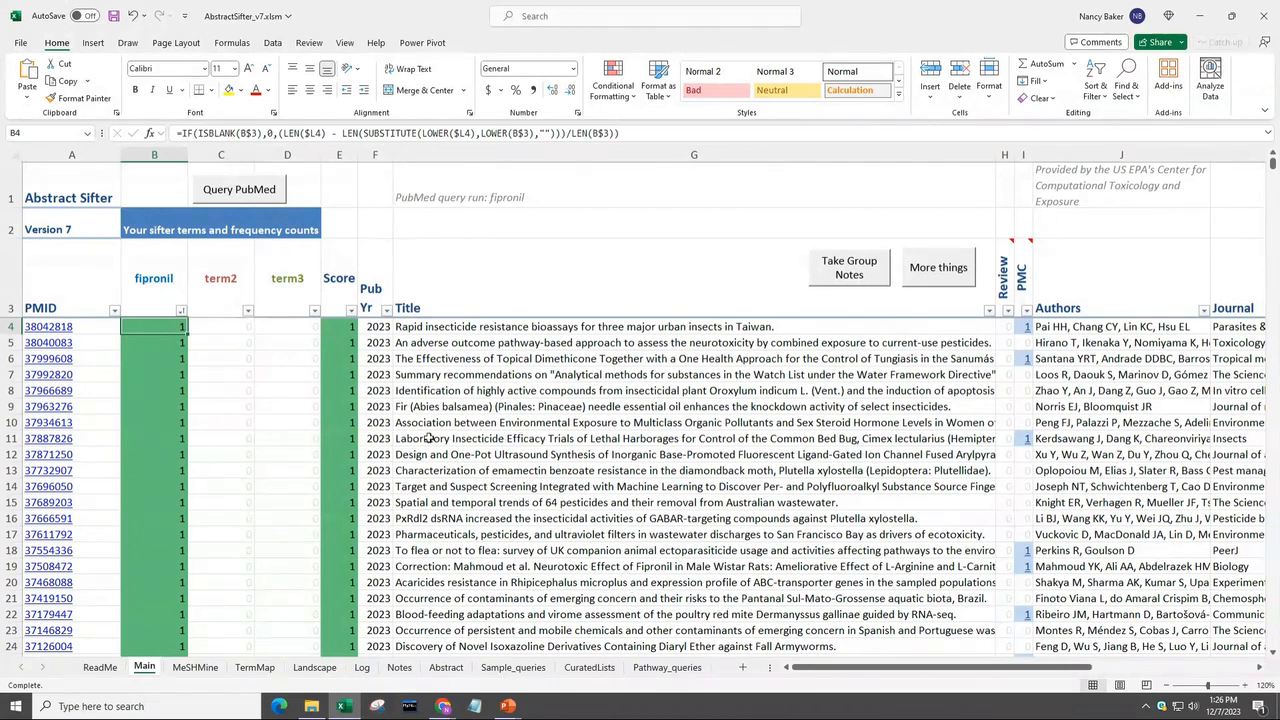
click(181, 311)
click(165, 346)
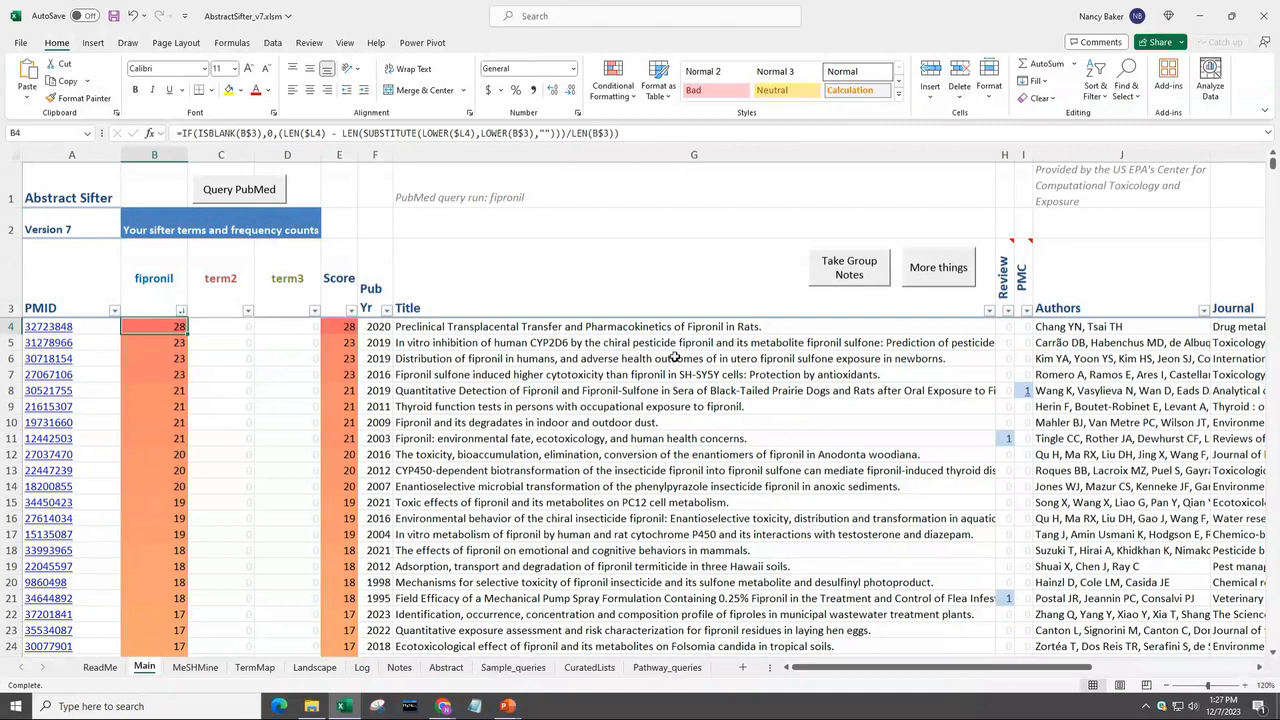
Step: Set the second sifter term to flea and the third sifter term to tick
click(228, 285)
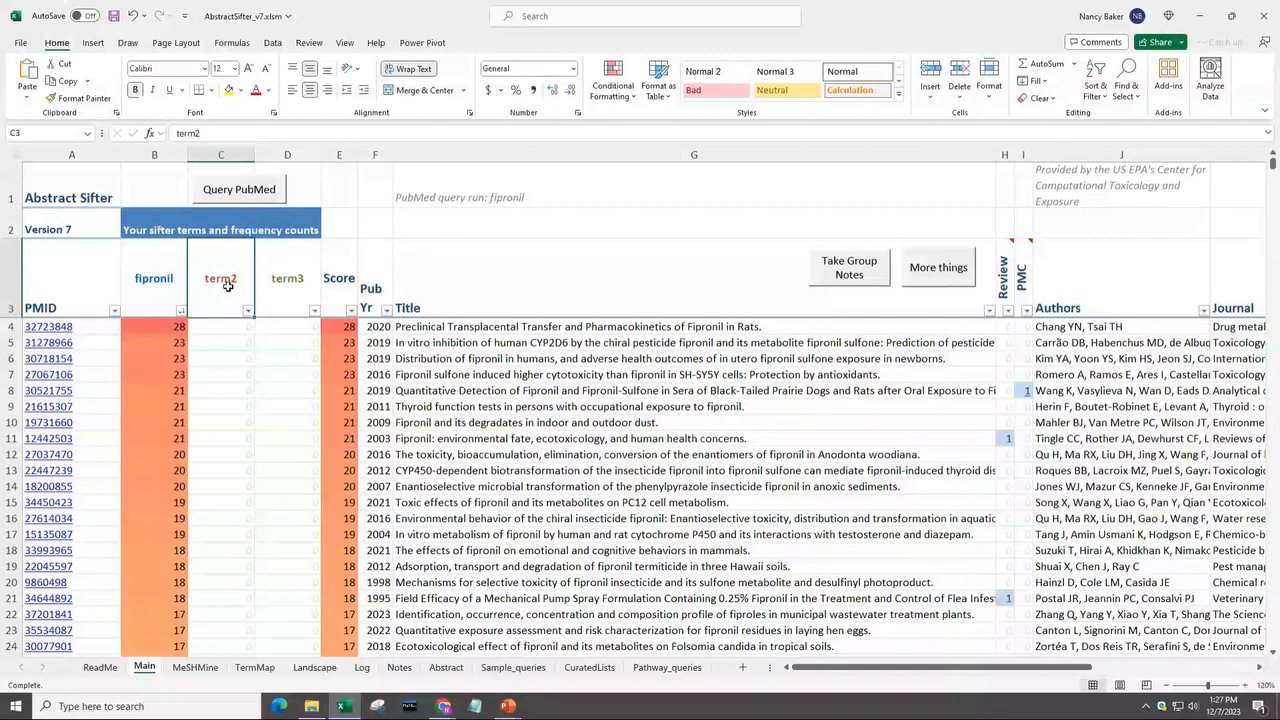
text(flea)
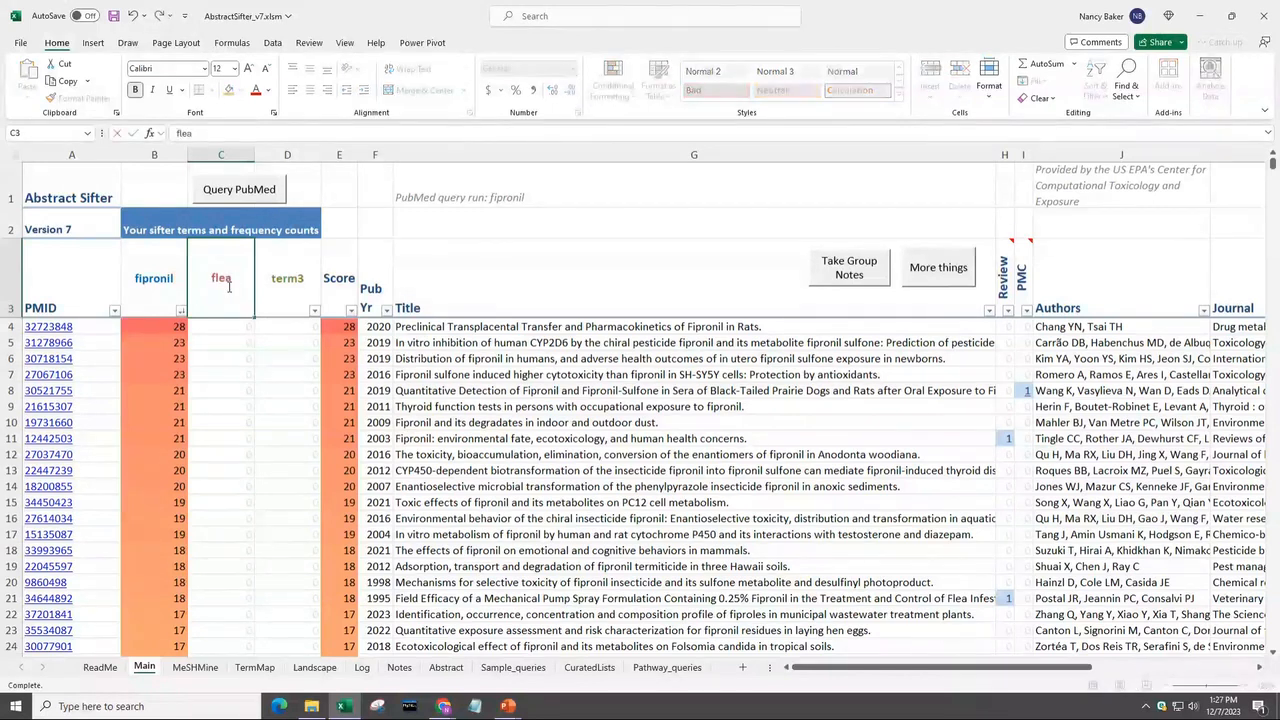
key(Tab)
text(tick)
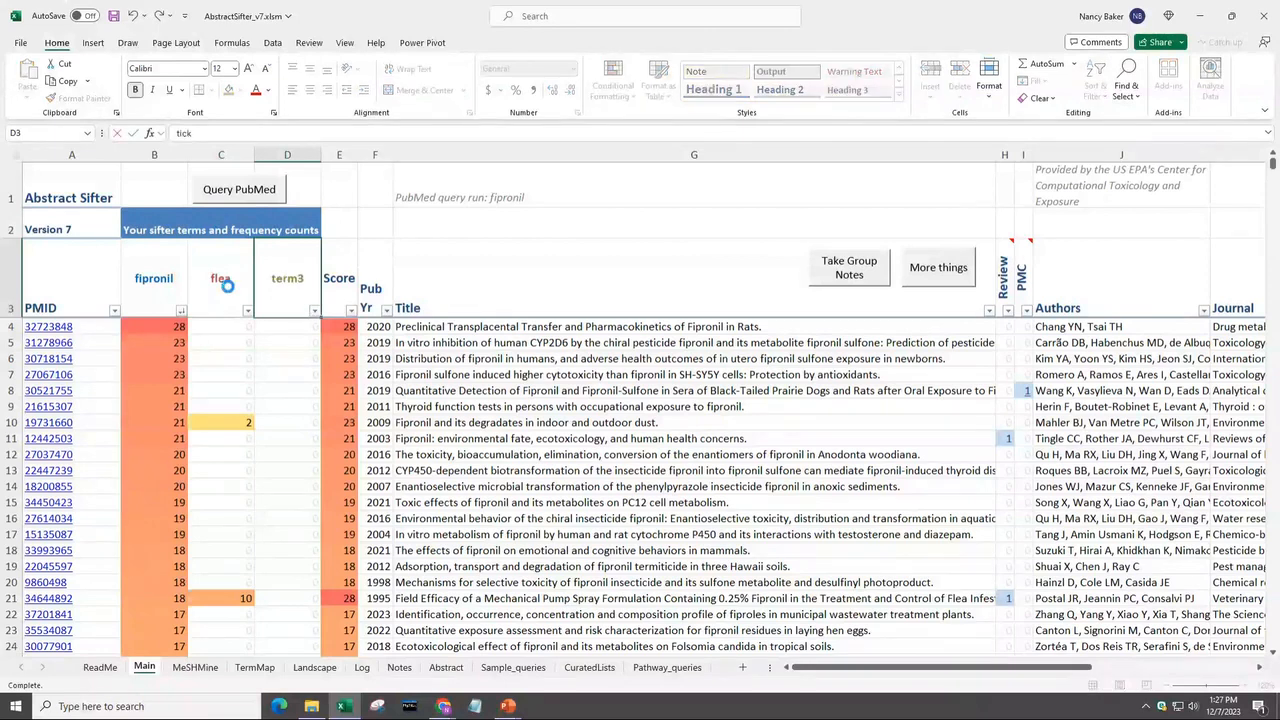
key(Return)
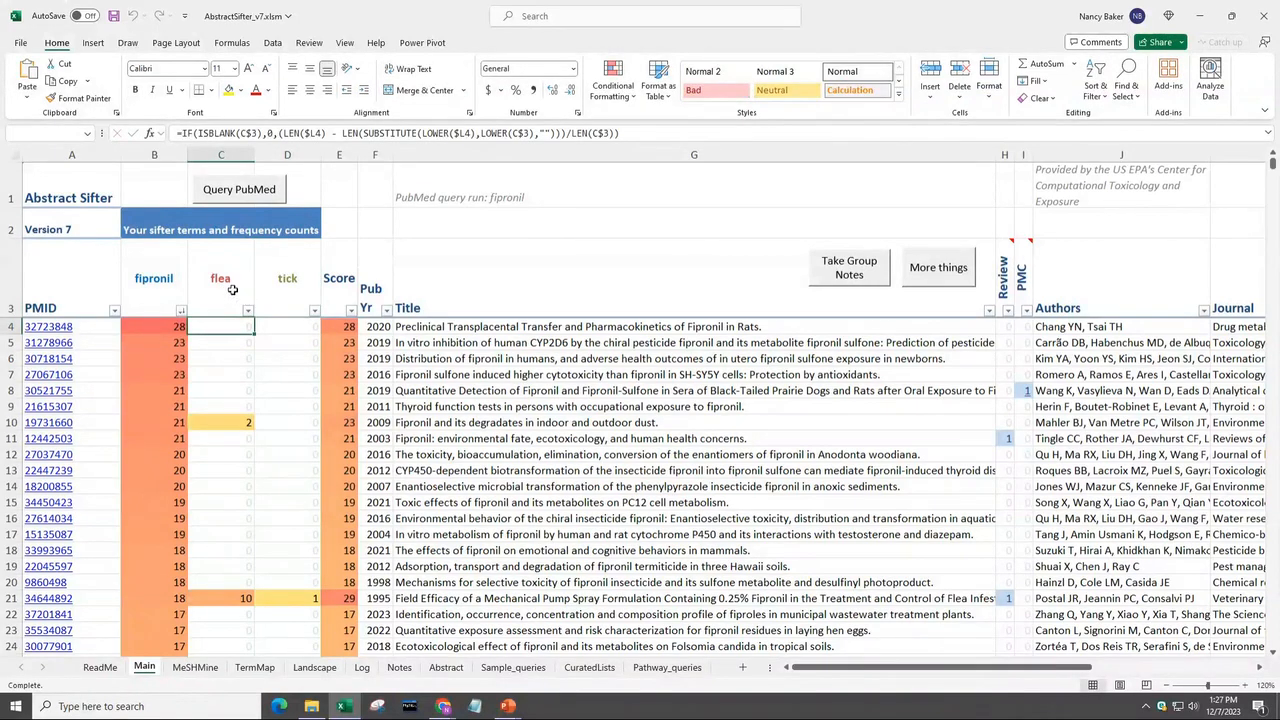
Step: Sort the articles by flea count from largest to smallest and filter out those with a tick count of 0
click(249, 316)
click(236, 344)
click(314, 311)
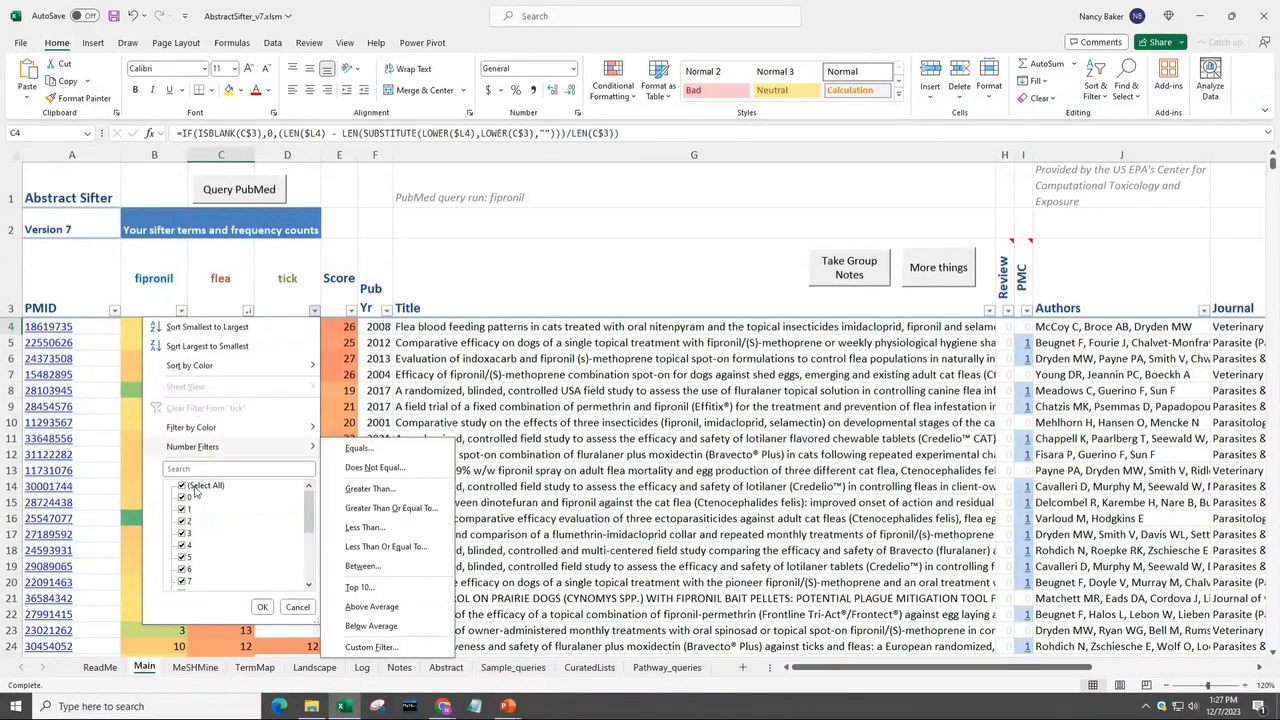
click(182, 497)
click(262, 607)
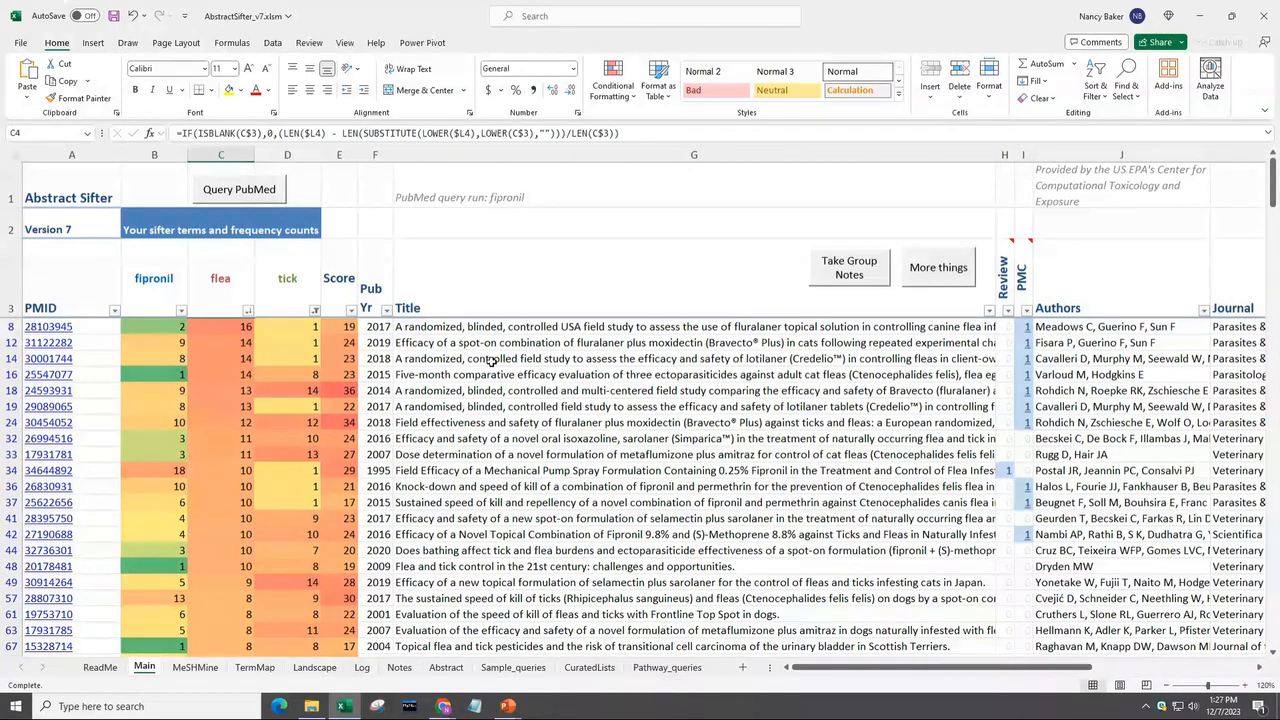
Step: Examine the tick-filtered articles down the list and try to include the 0 counts again in the tick filter
scroll(492, 361, down, 20)
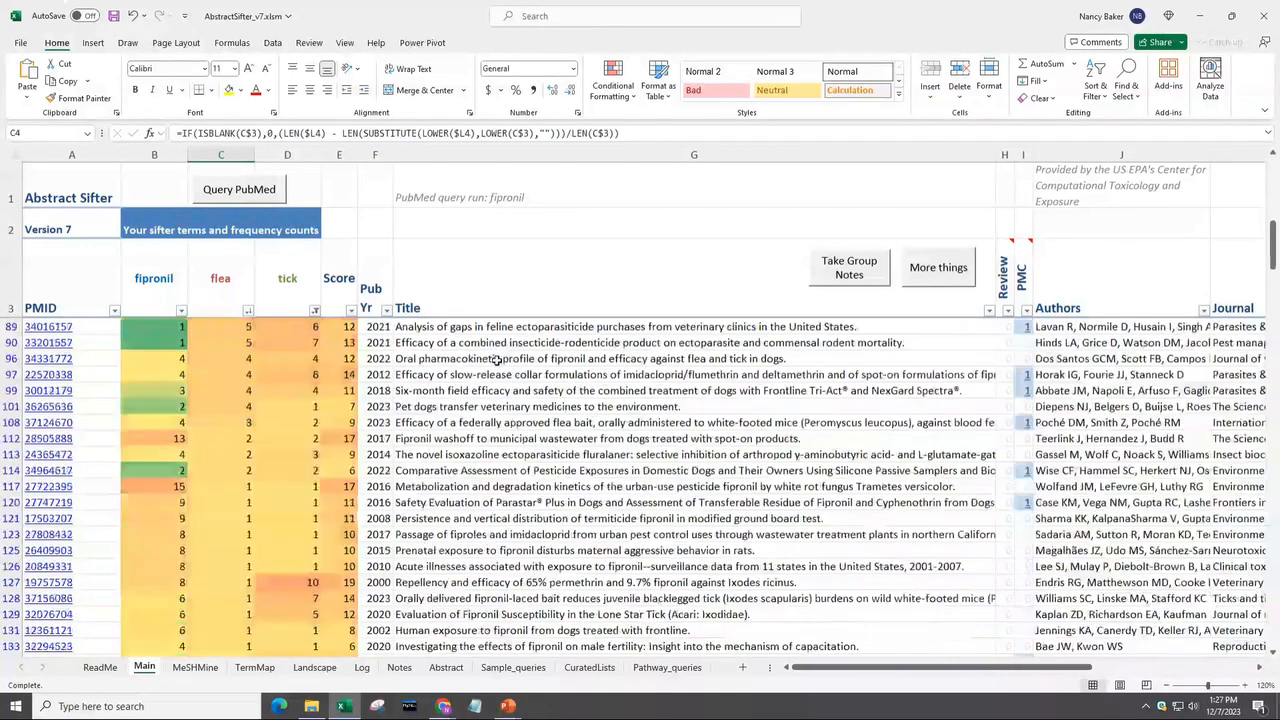
scroll(497, 359, down, 4)
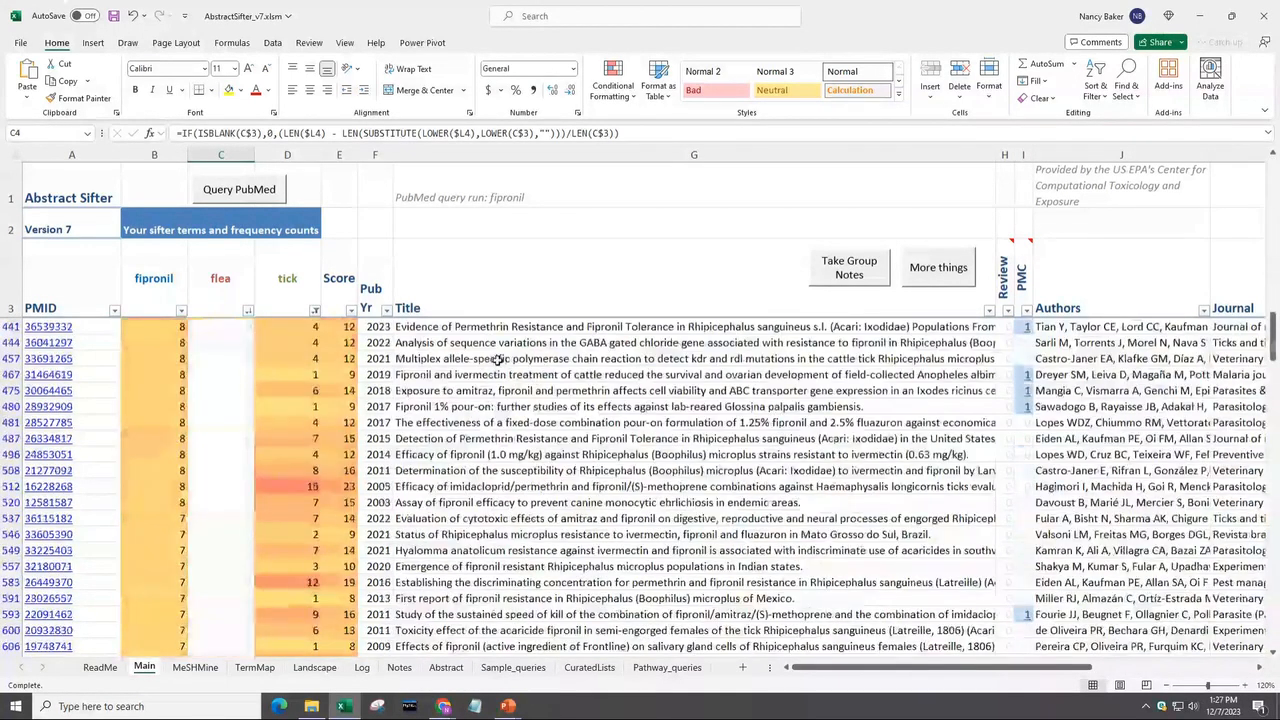
scroll(497, 359, down, 8)
click(314, 311)
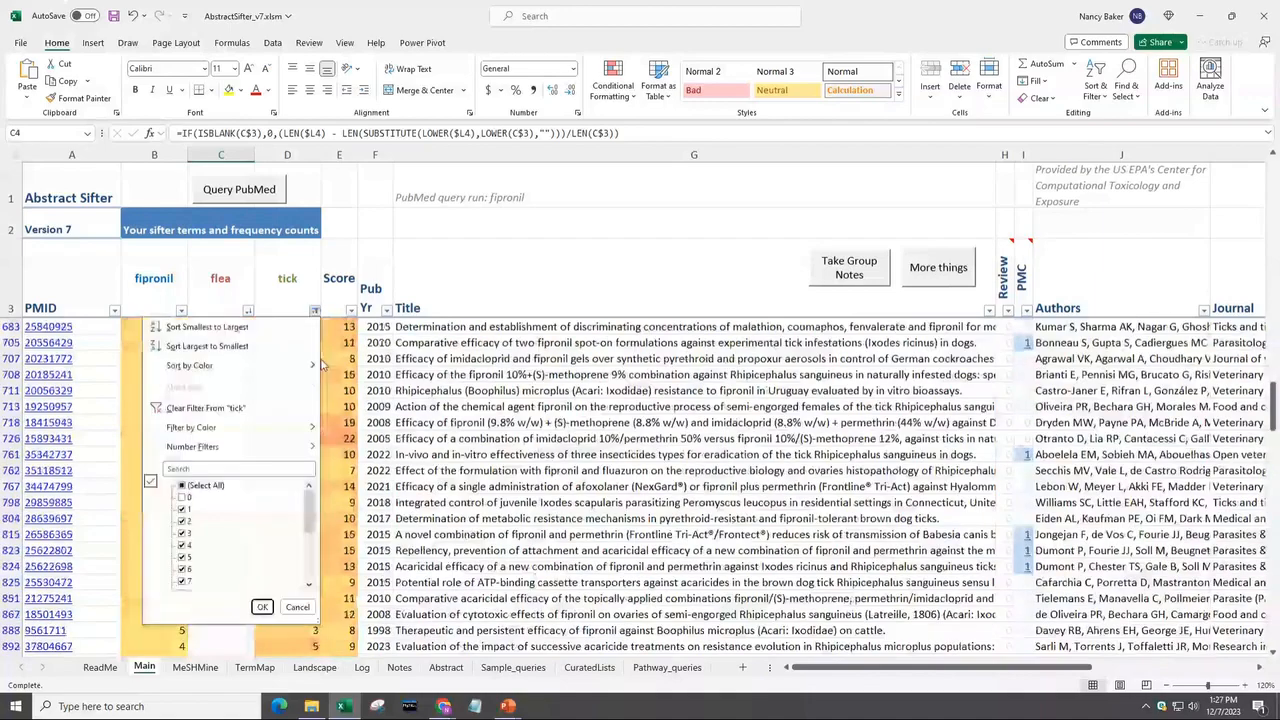
click(184, 498)
scroll(1033, 400, up, 5)
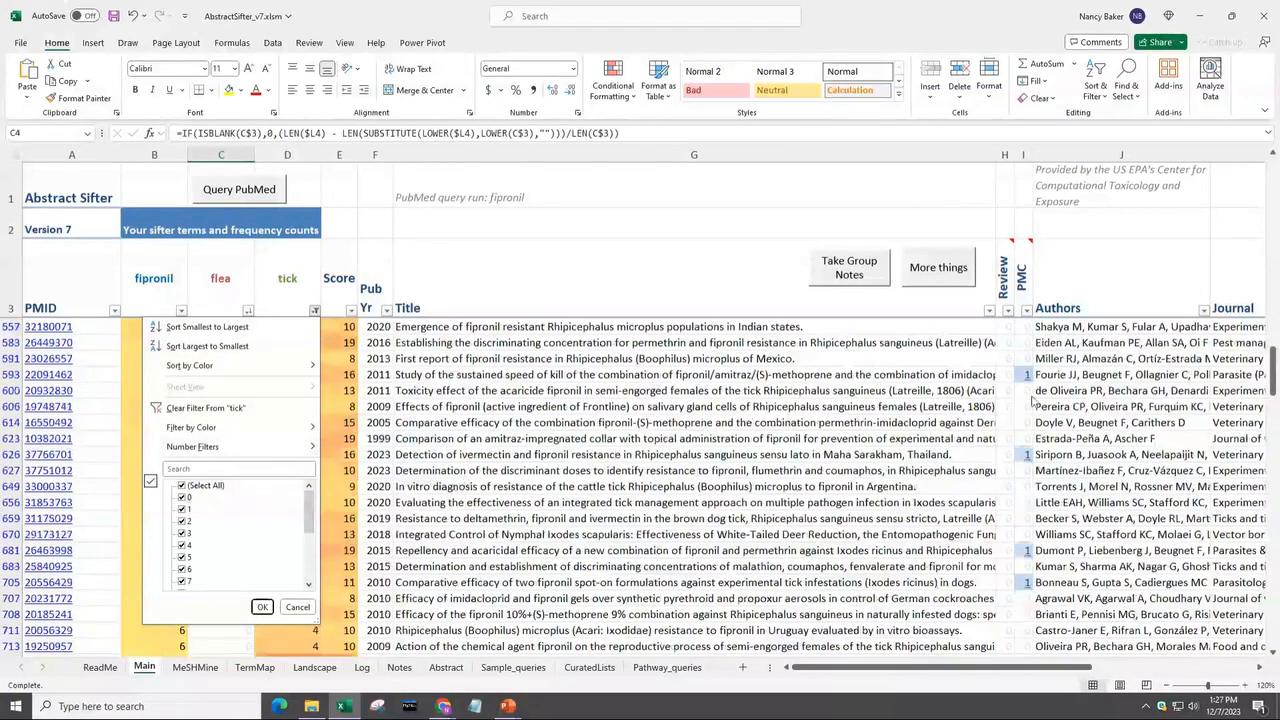
drag(1272, 354, 1272, 166)
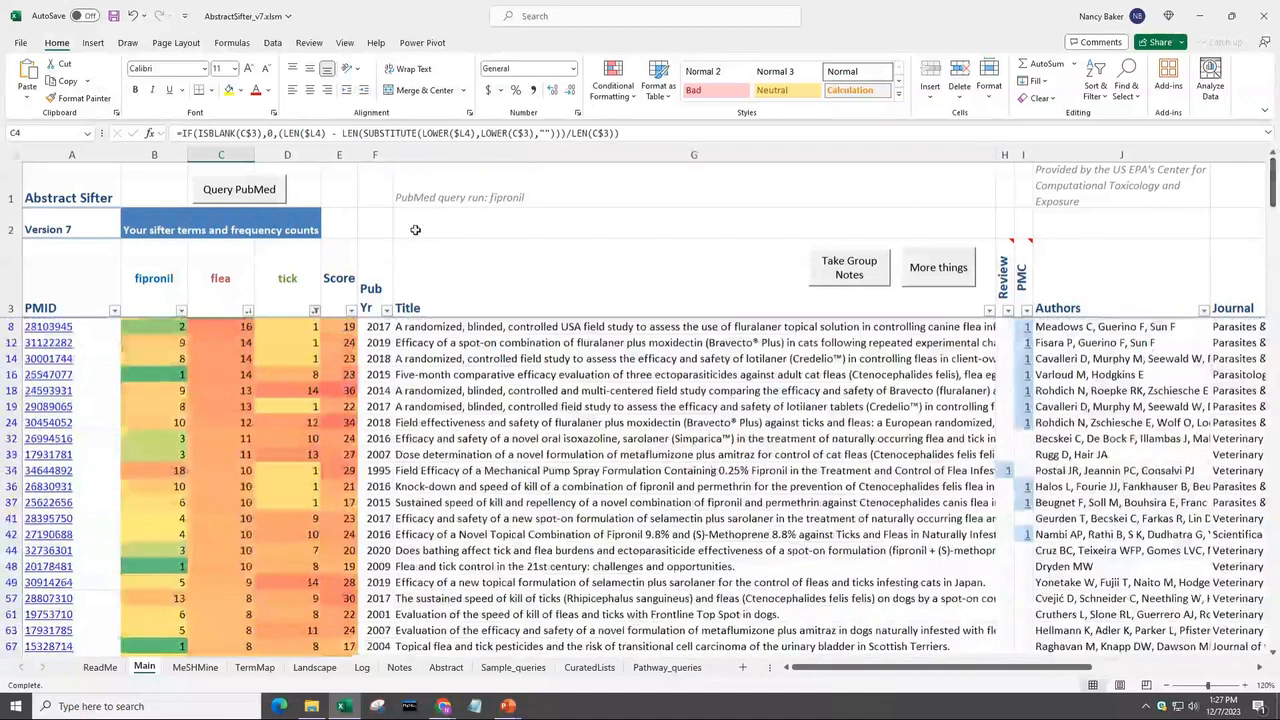
Step: Replace the second and third sifter terms with dog and cats, and sort the articles by dog count from largest to smallest
click(219, 286)
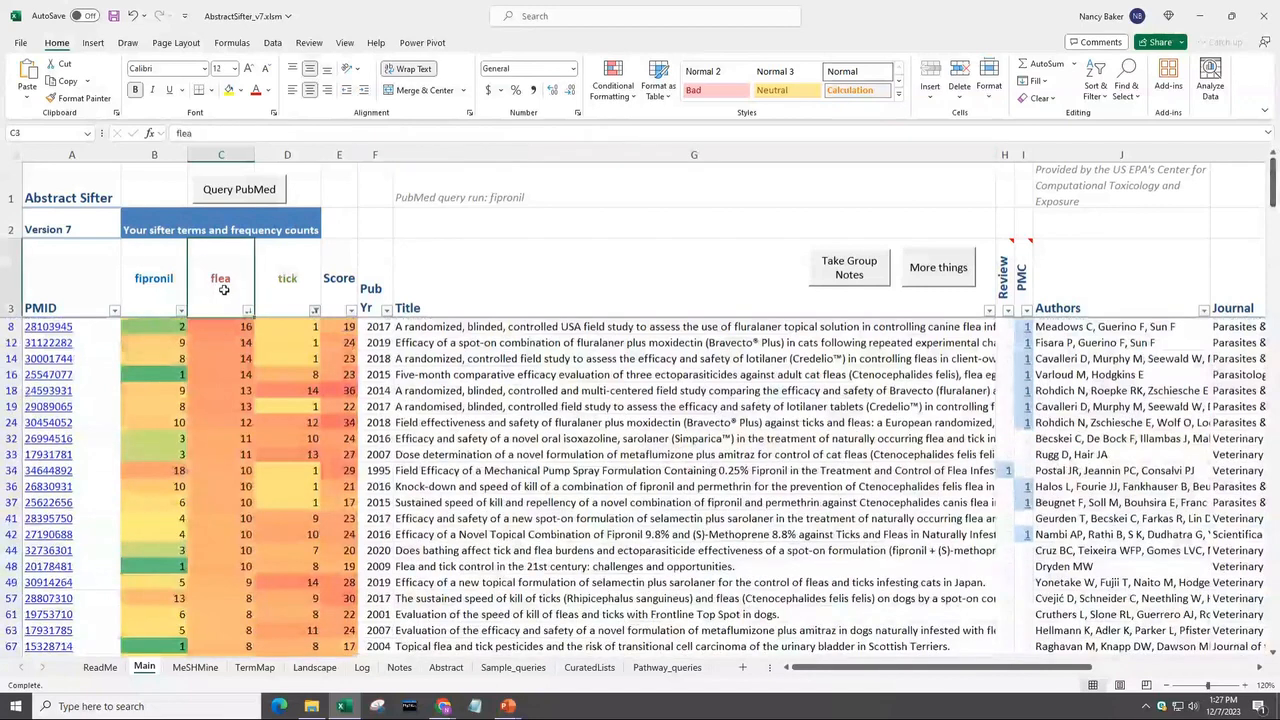
text(dog)
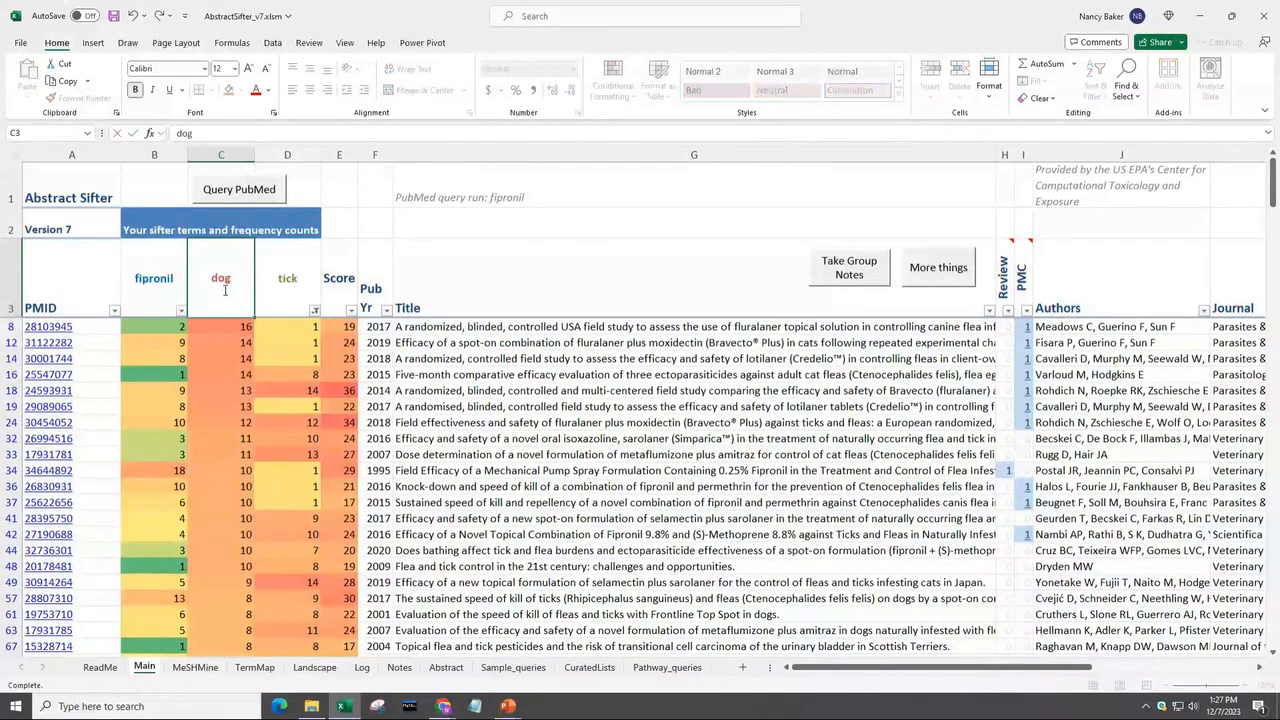
key(Tab)
text(cats)
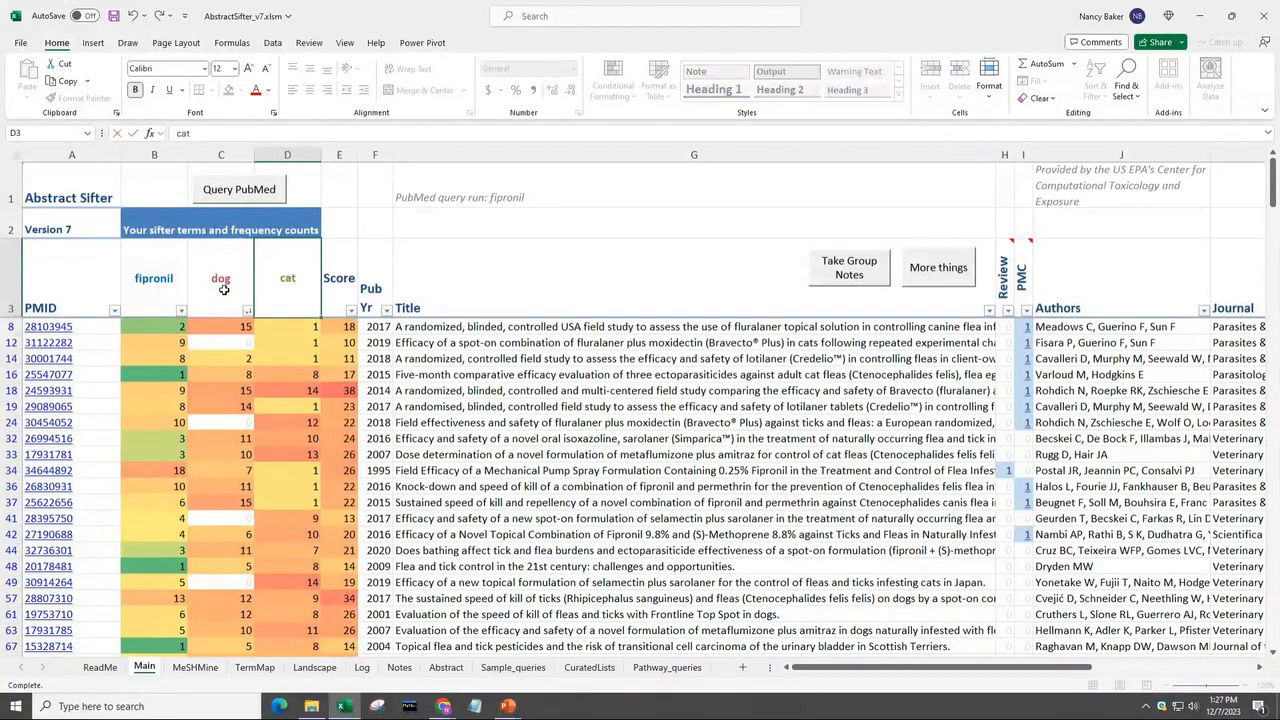
key(Return)
click(249, 312)
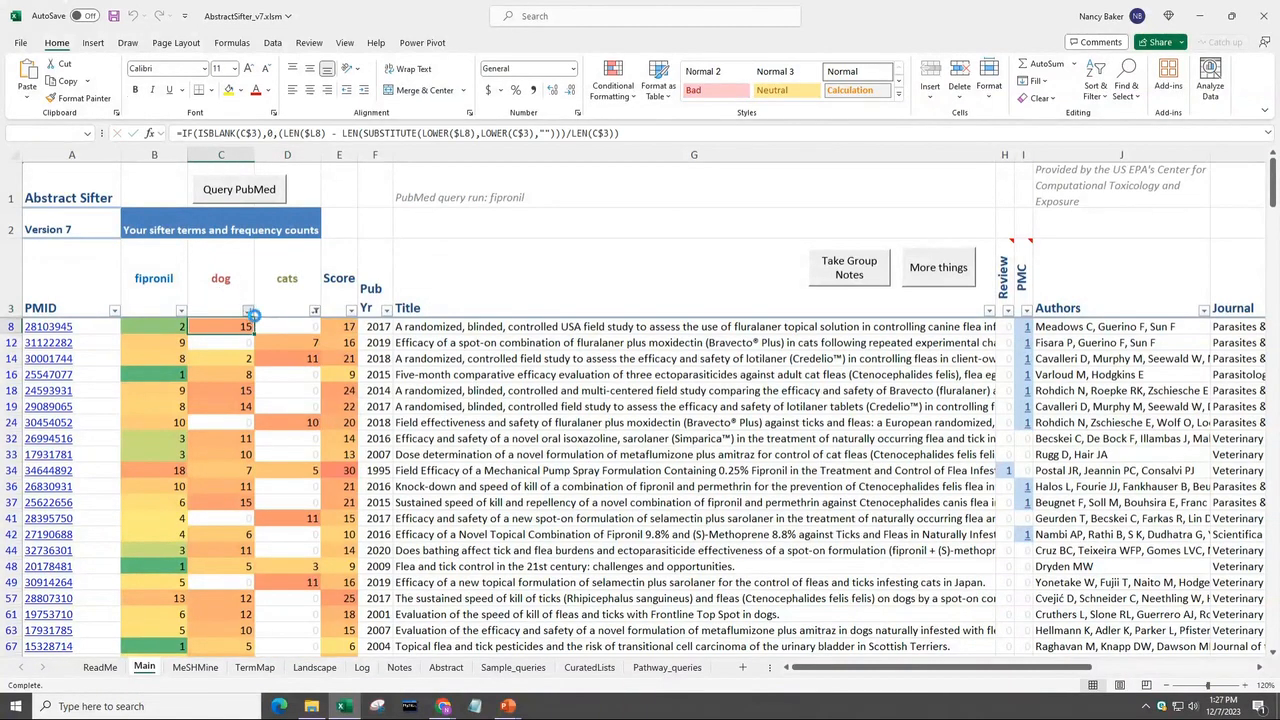
click(193, 347)
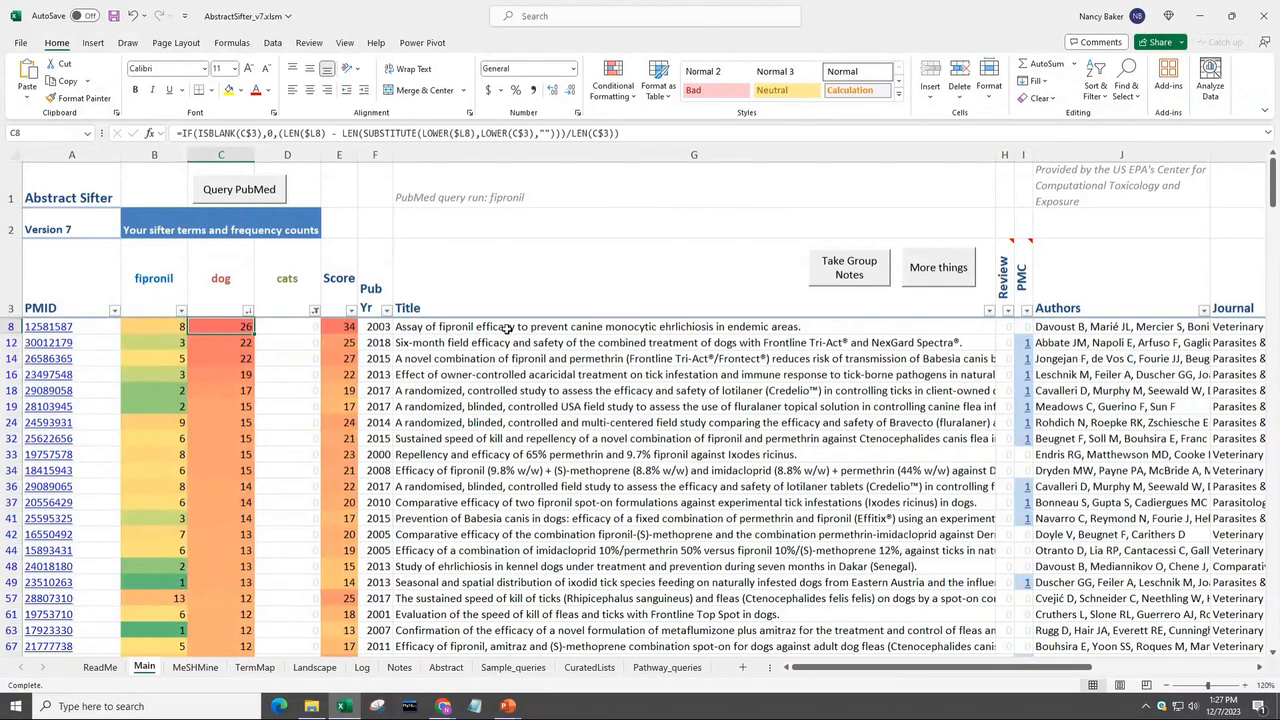
Step: Find the 1995 article "Field Efficacy of a Mechanical Pump Spray Formulation" in the list, view its abstract and return to the Main sheet
scroll(295, 314, down, 2)
click(291, 292)
scroll(293, 279, down, 8)
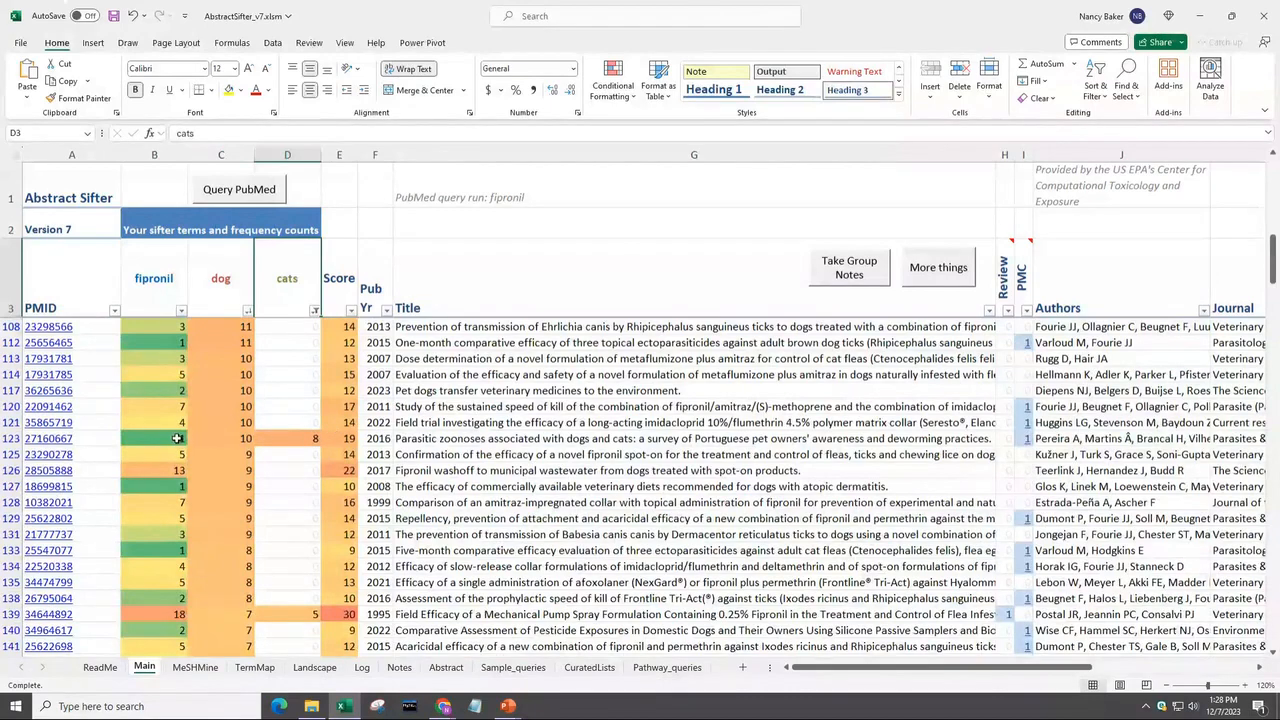
scroll(176, 438, down, 5)
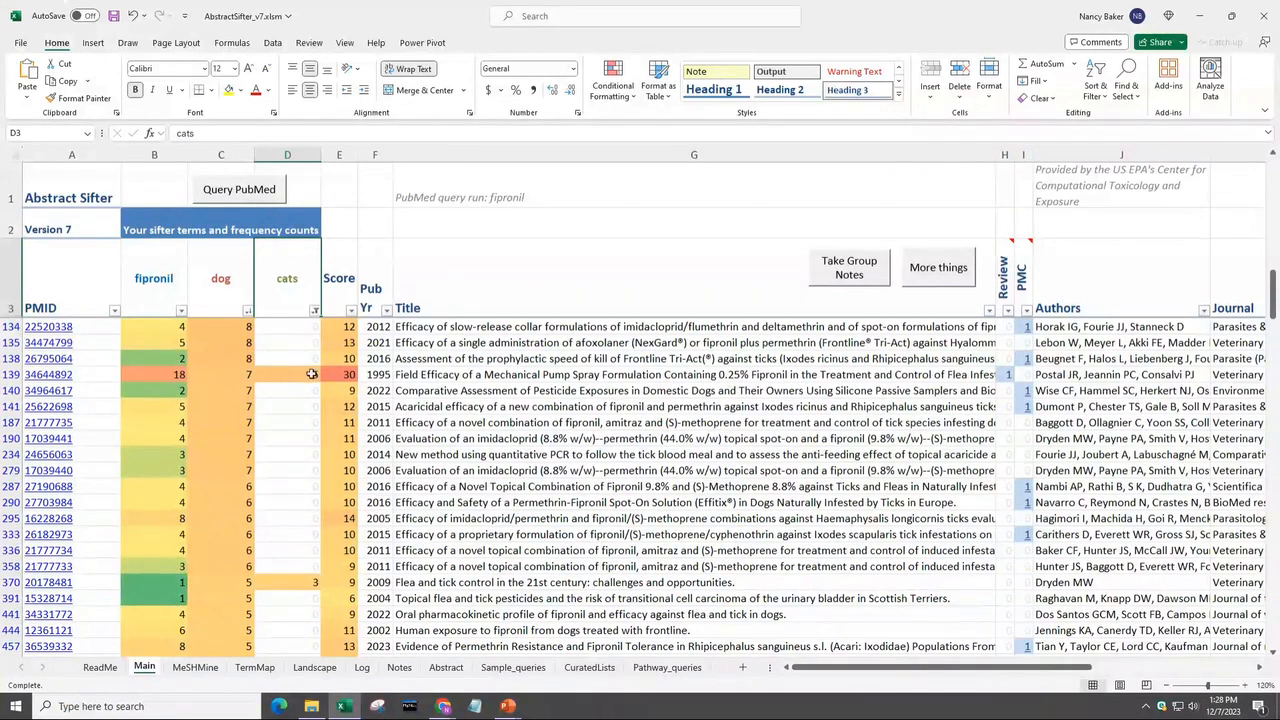
click(452, 372)
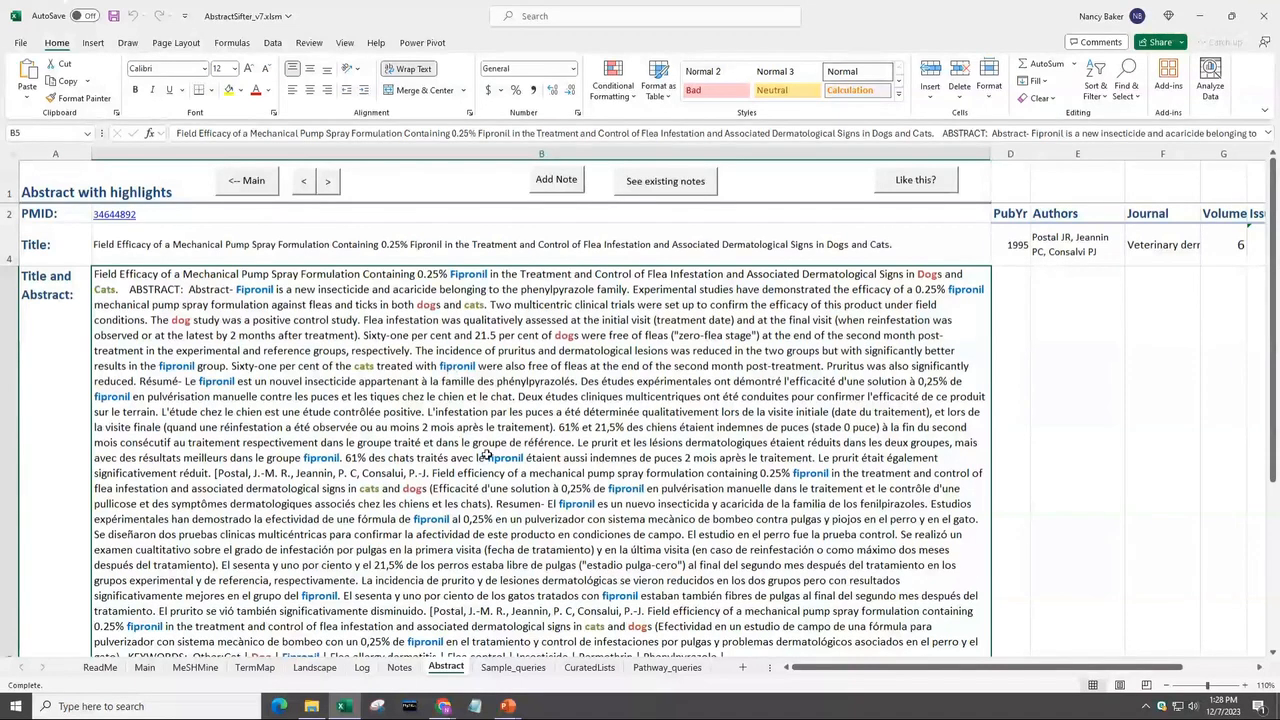
click(246, 181)
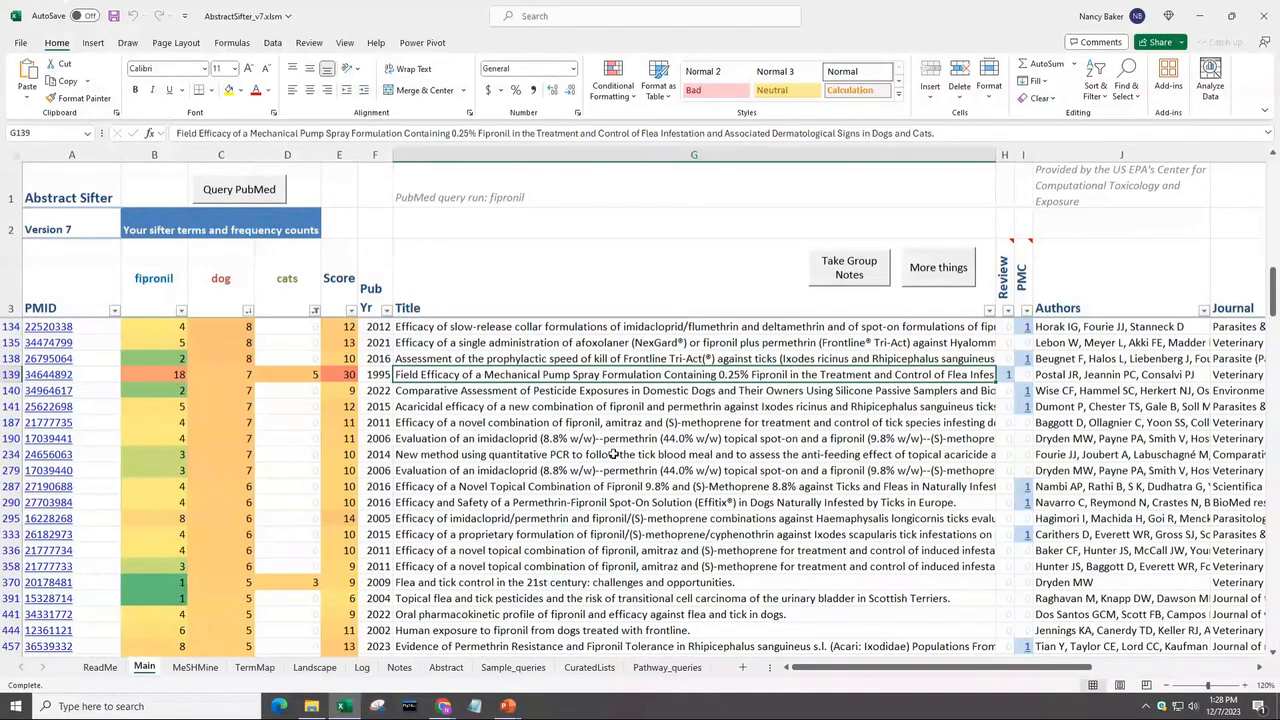
Step: Replace the second sifter term with dose and the third sifter term with mg
scroll(610, 444, up, 8)
scroll(610, 444, up, 8)
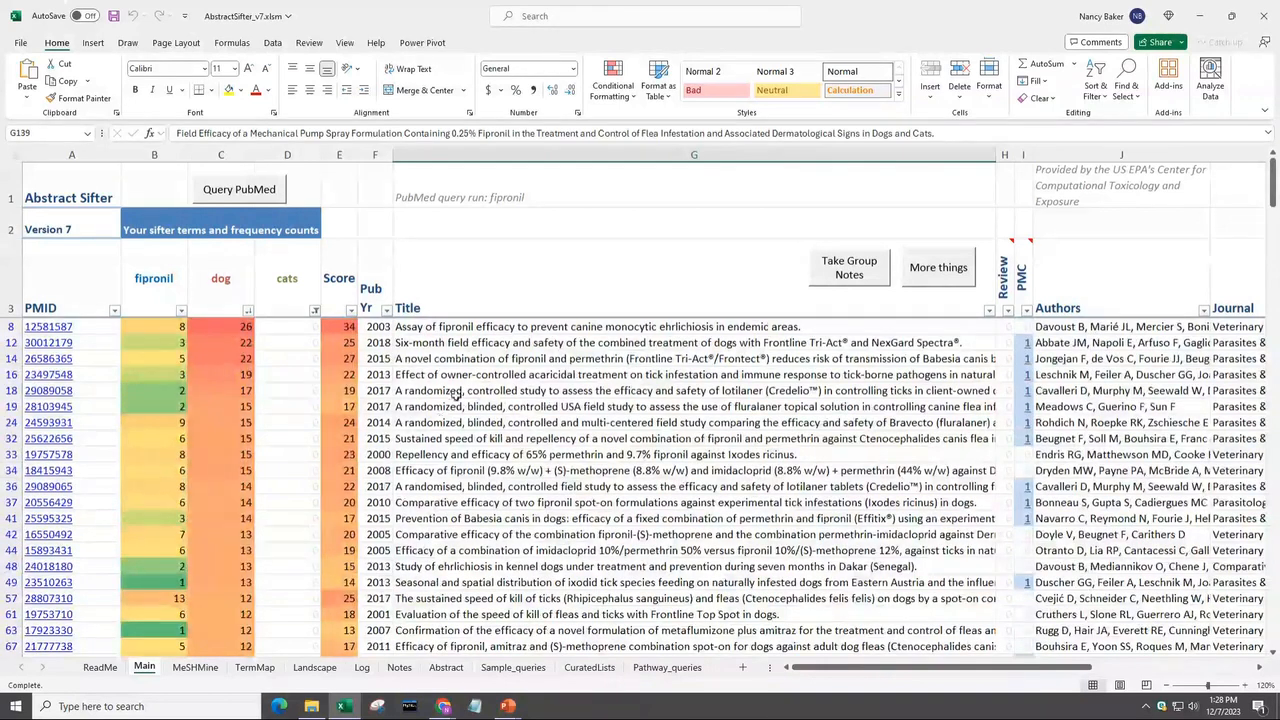
click(226, 282)
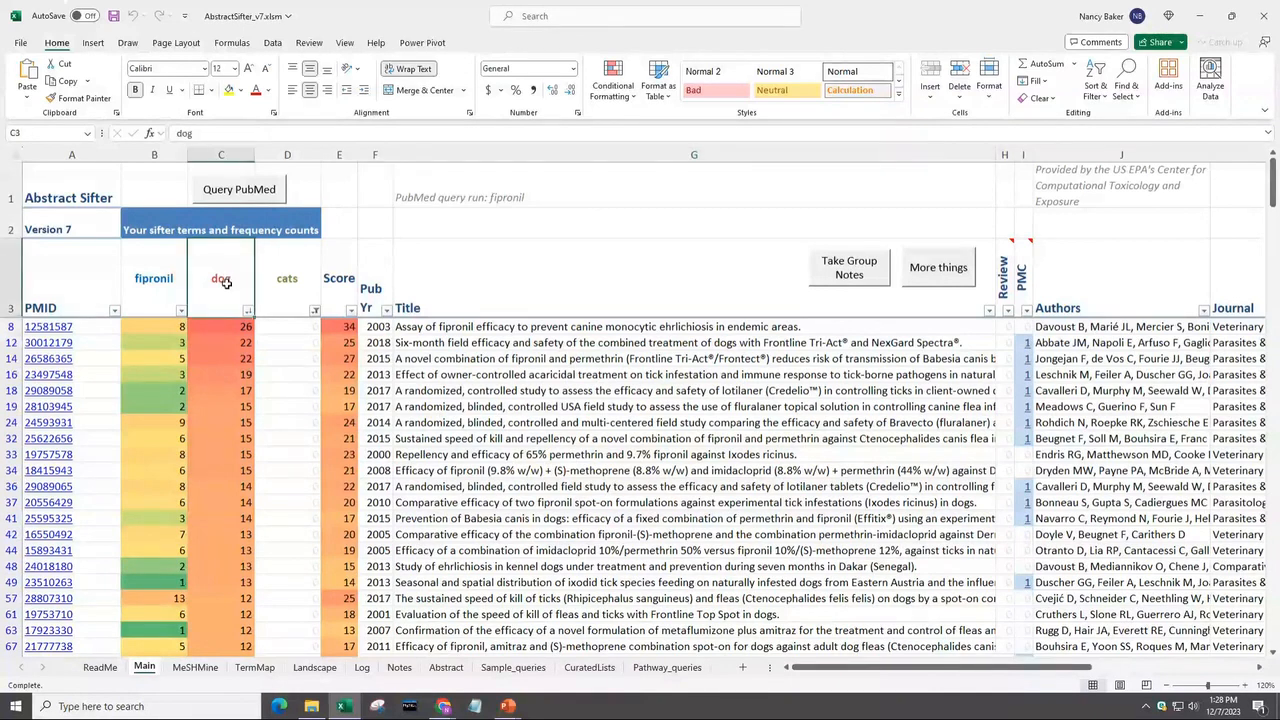
text(dose)
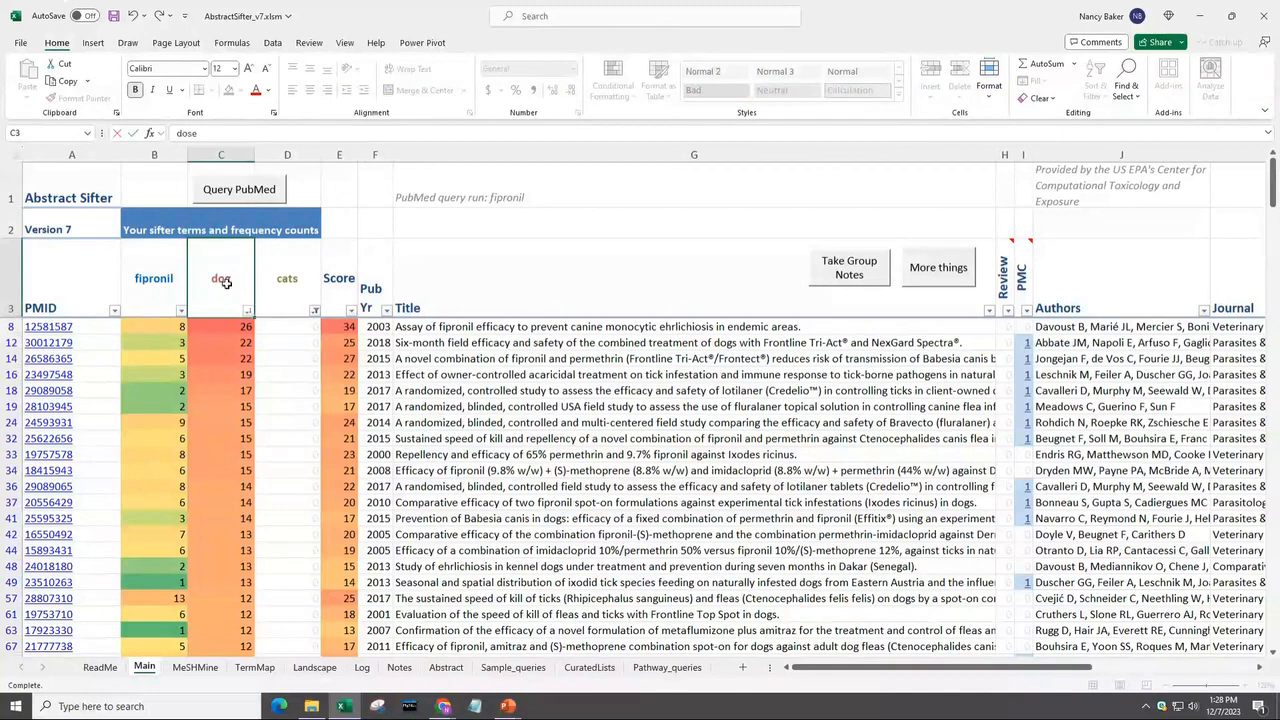
key(Tab)
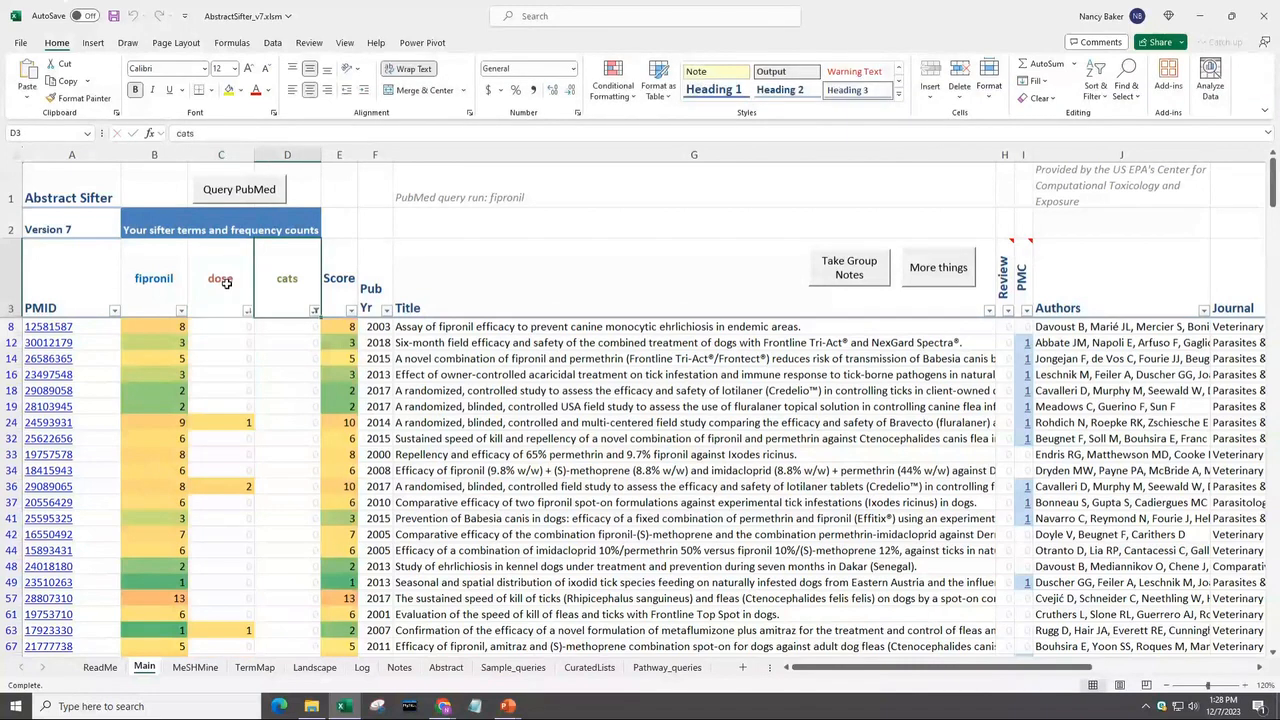
text(mg)
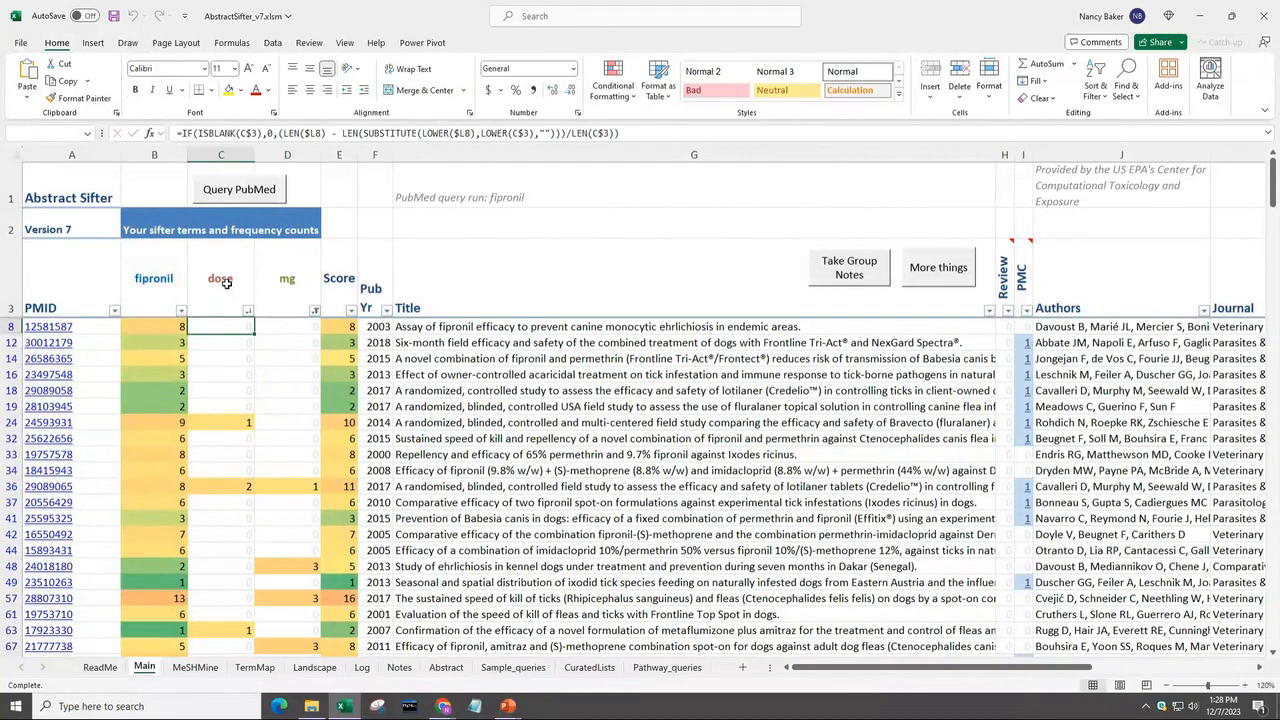
Step: Clear the filter from the mg column and sort the articles by dose count from largest to smallest
click(315, 311)
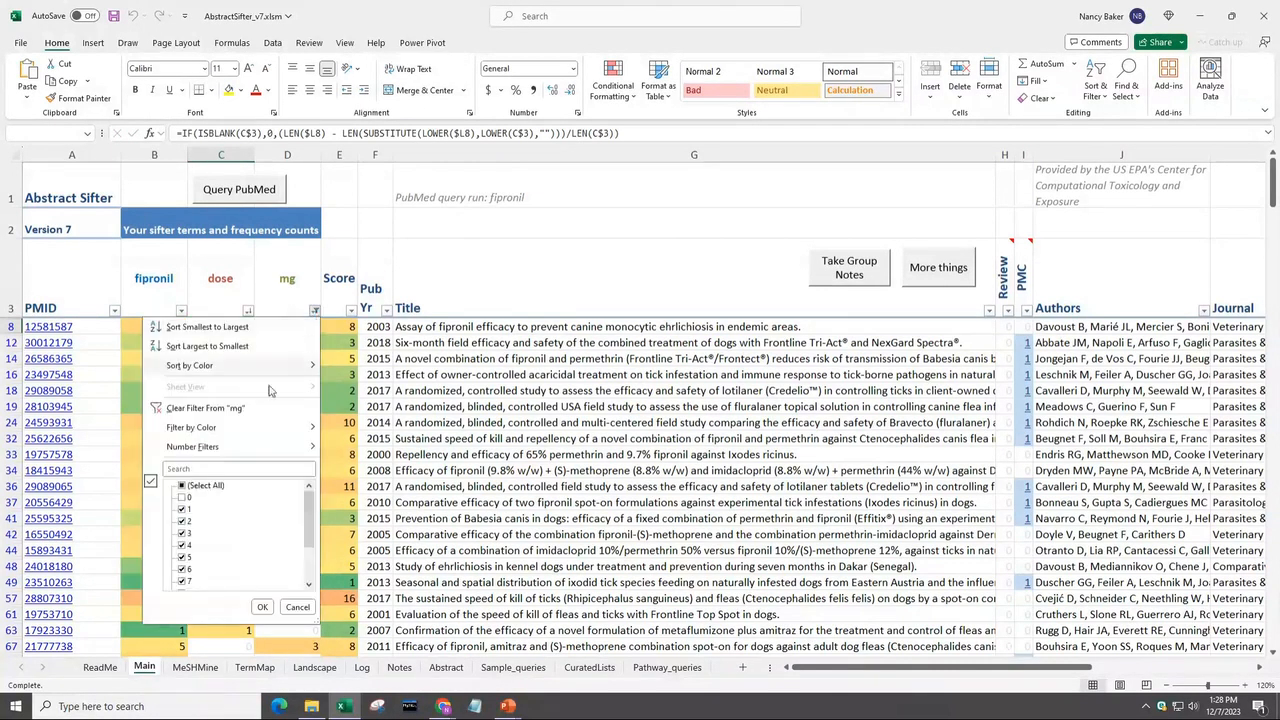
click(258, 408)
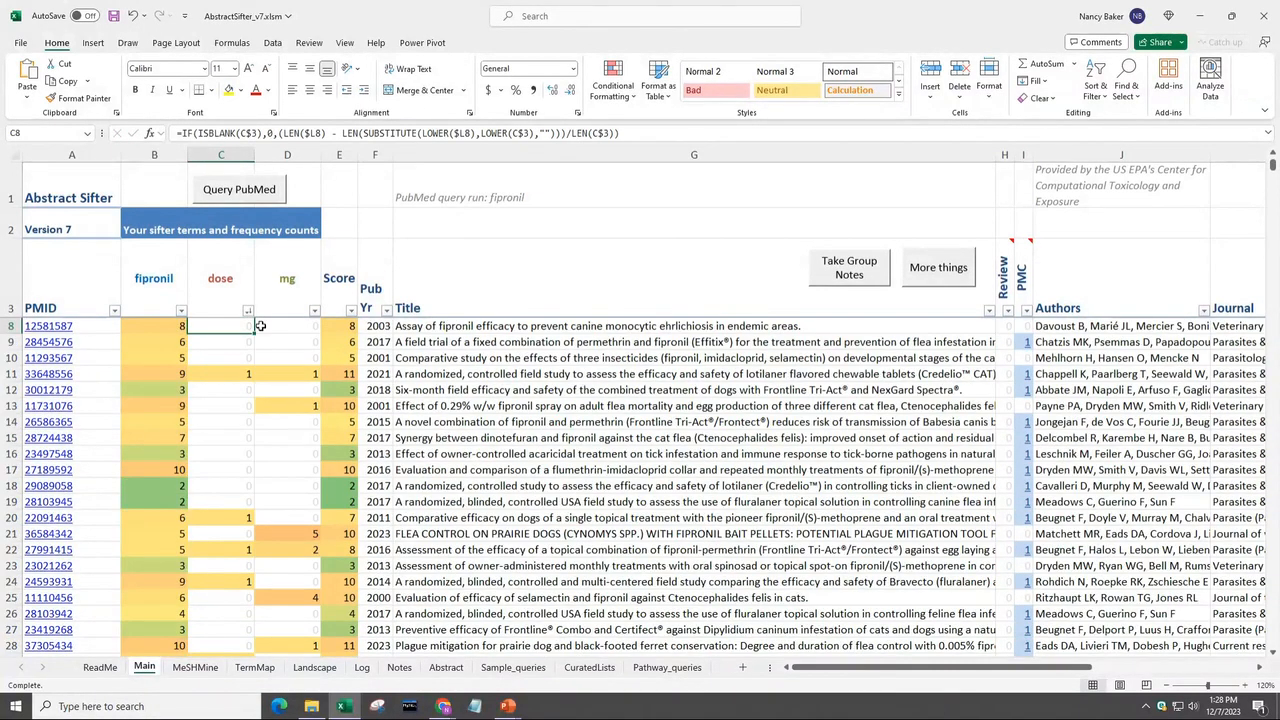
click(248, 311)
click(230, 352)
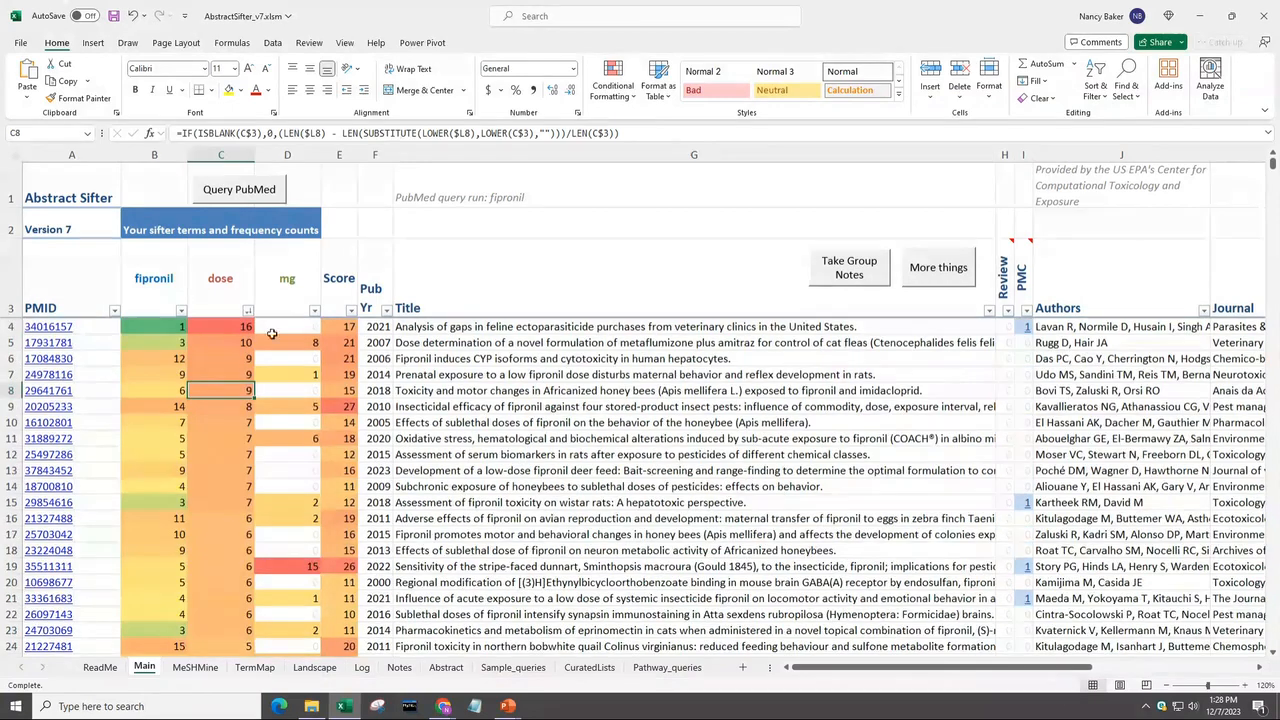
Step: Sort the articles by fipronil count and again by dose count, both from largest to smallest
click(181, 311)
click(140, 346)
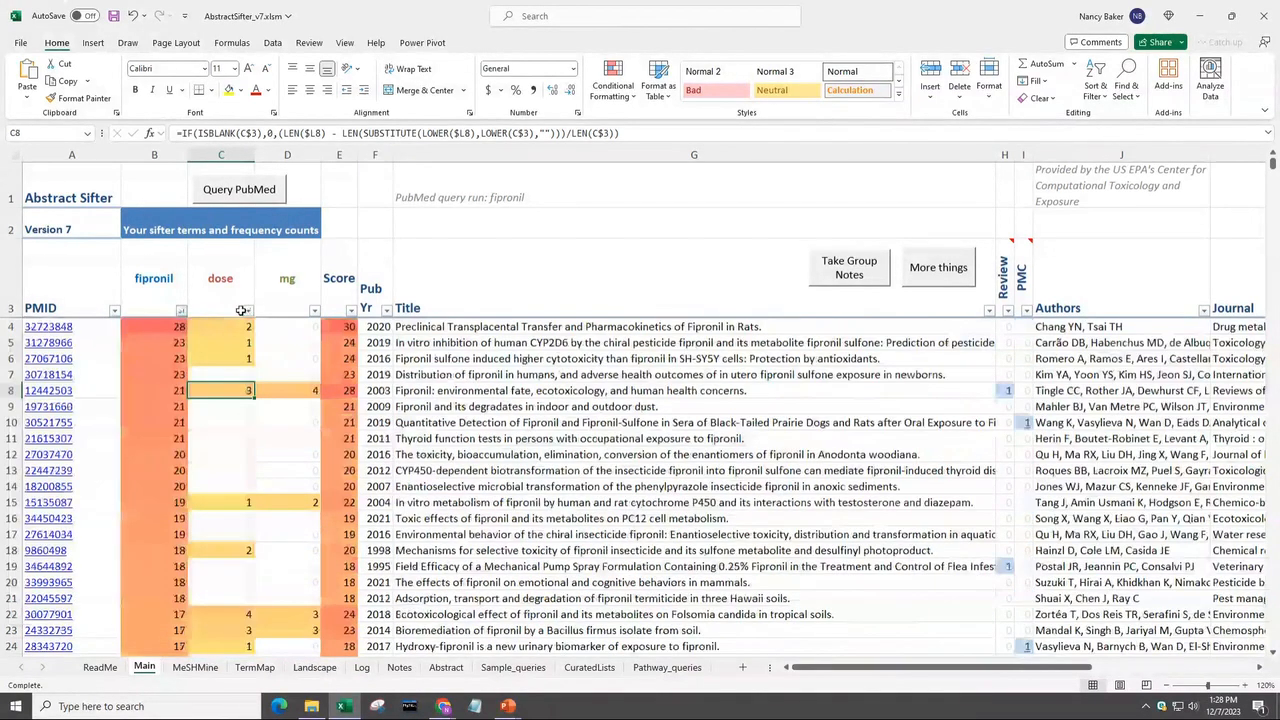
click(248, 311)
click(230, 350)
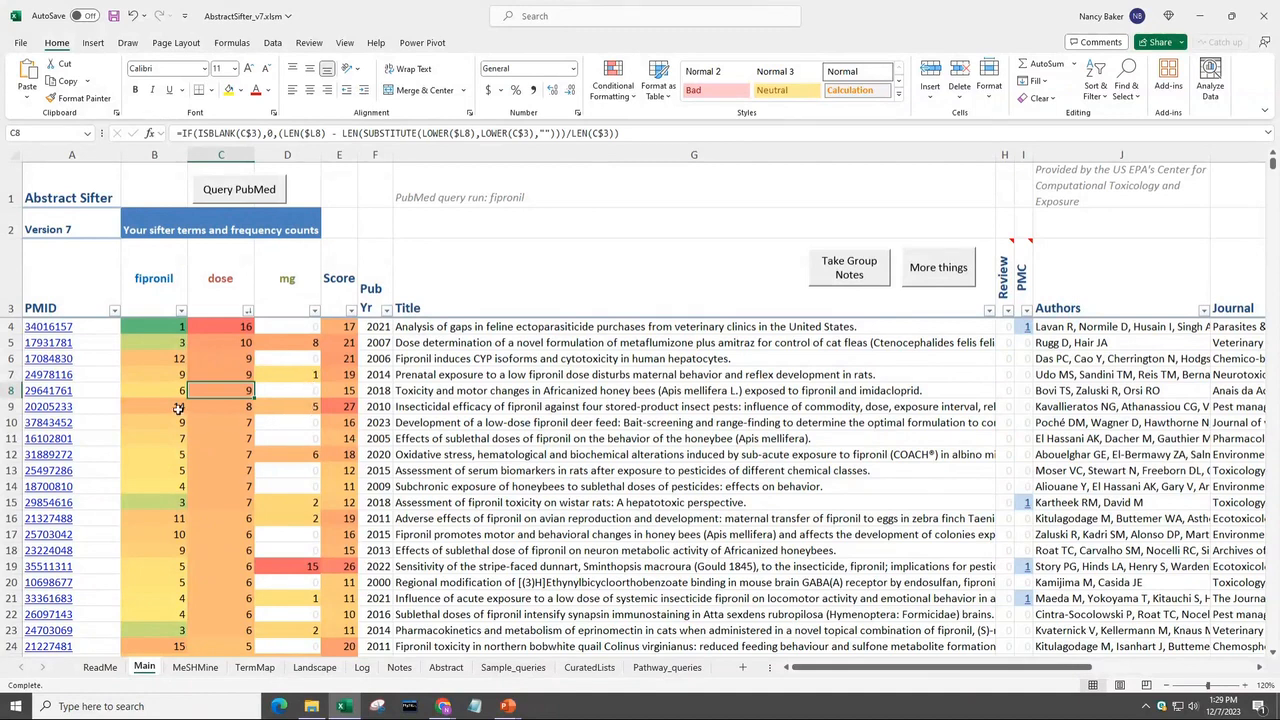
Step: View the abstract of the 2010 article "Insecticidal efficacy of fipronil against four stored-product insect pests"
click(418, 406)
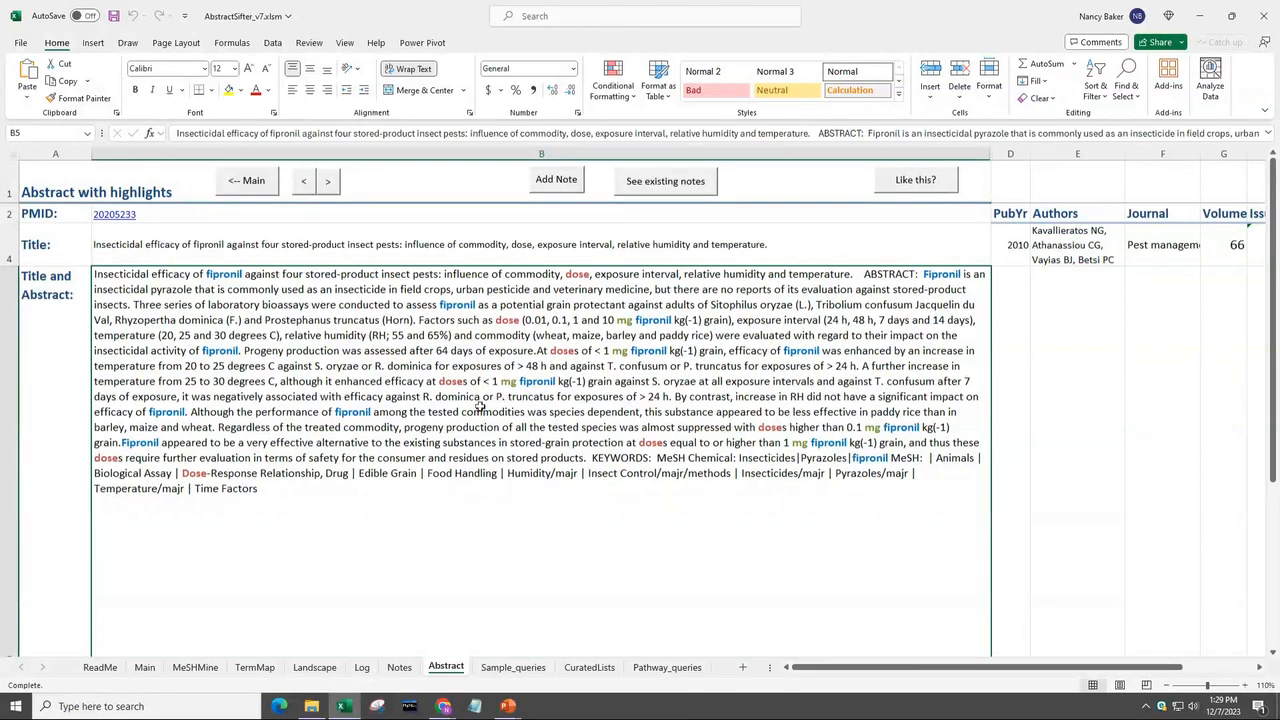
Step: View the abstracts of the 2014 "Prenatal exposure to a low fipronil dose" and 2020 "Oxidative stress" articles, returning to the article list
click(261, 191)
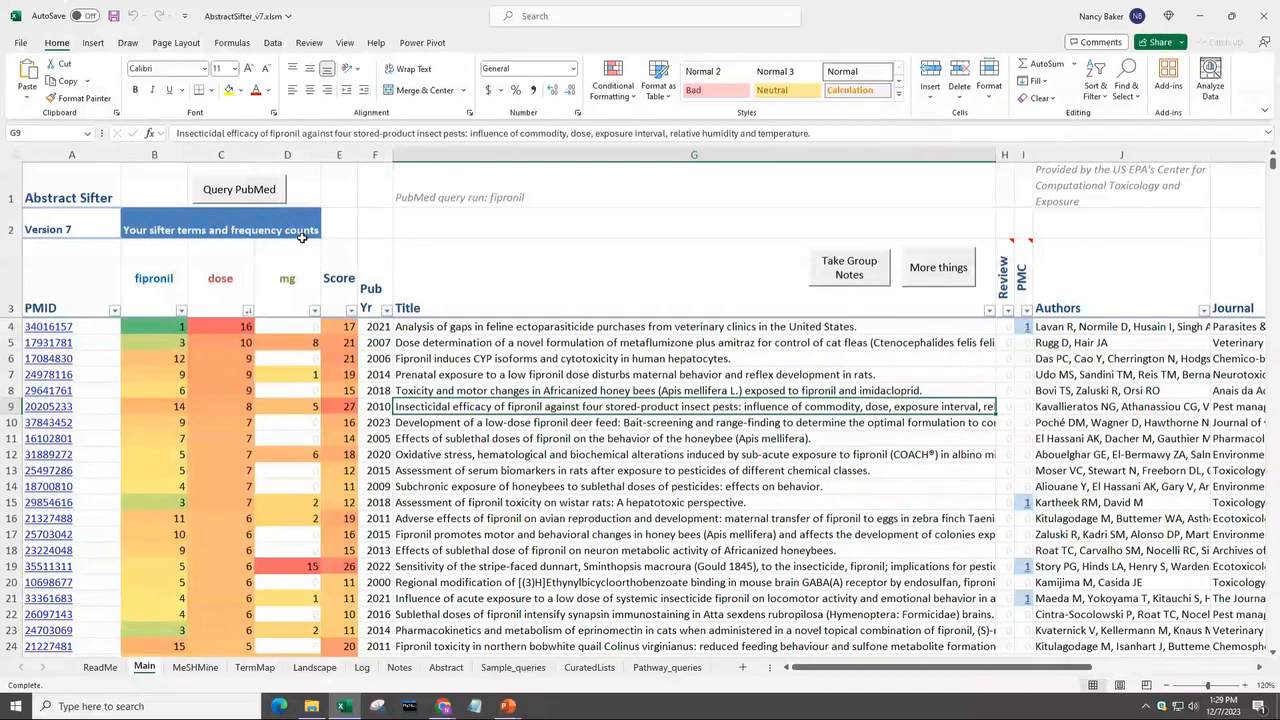
double_click(432, 374)
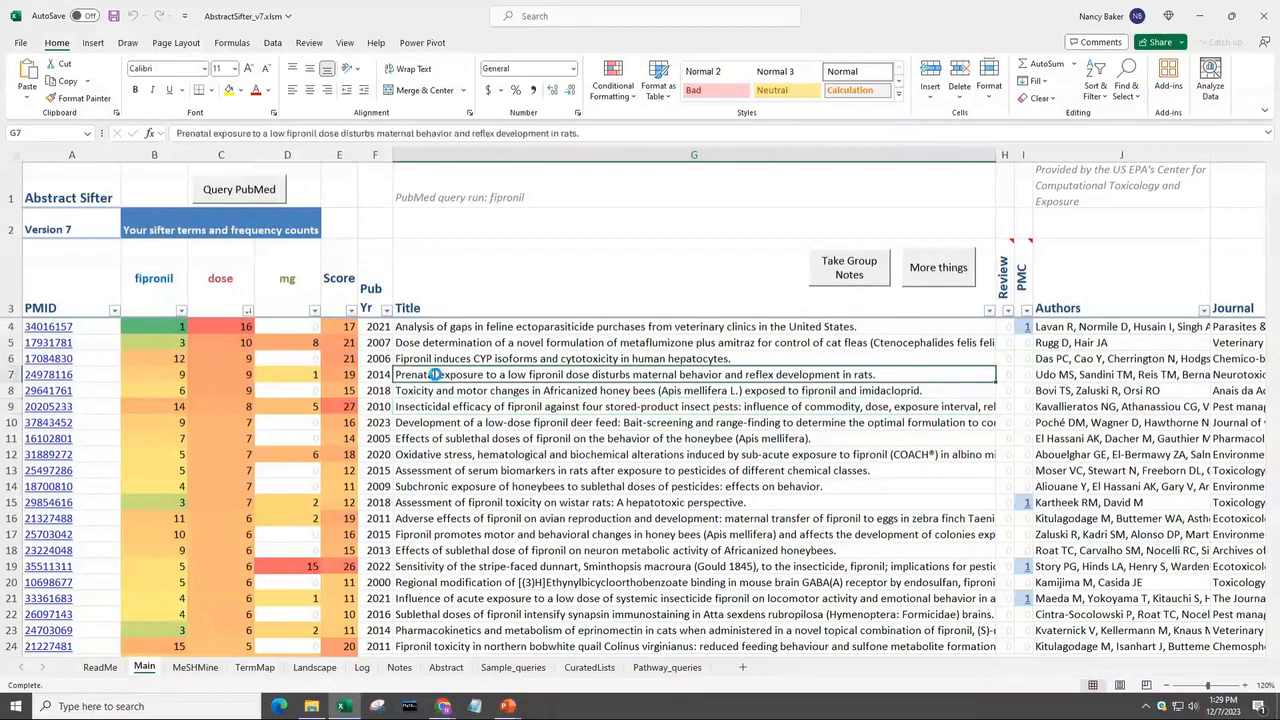
click(246, 180)
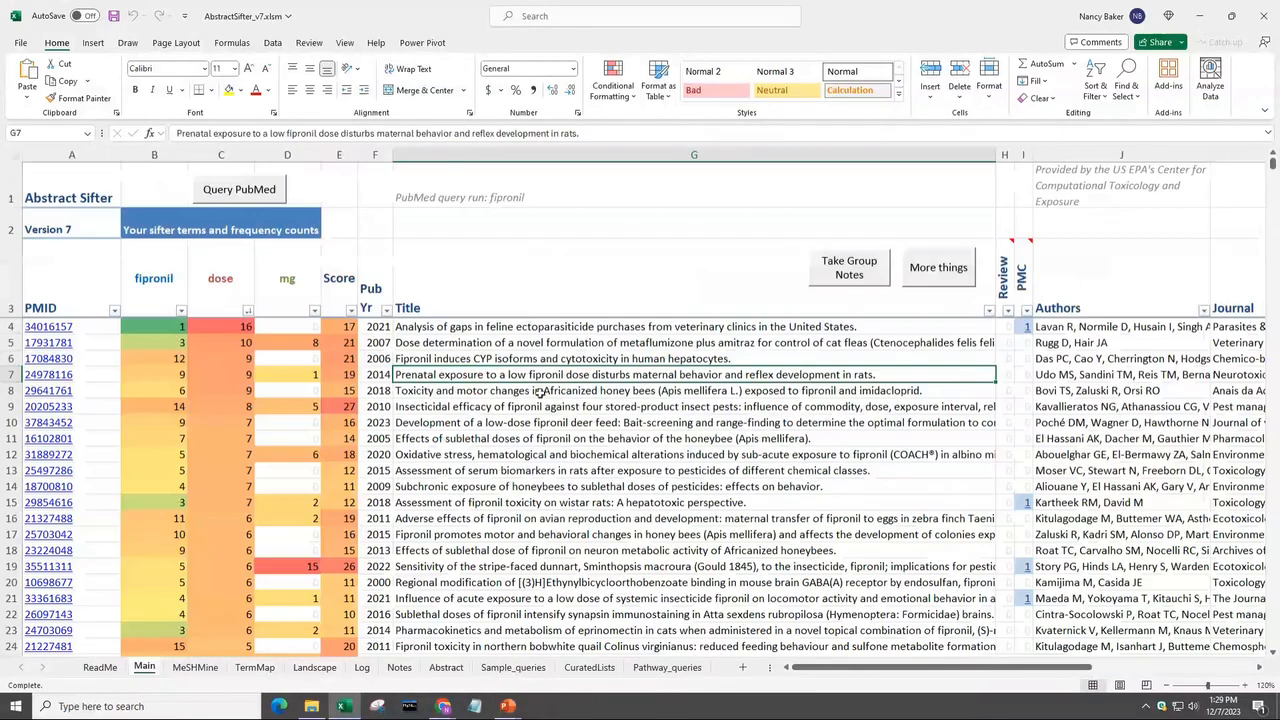
double_click(497, 456)
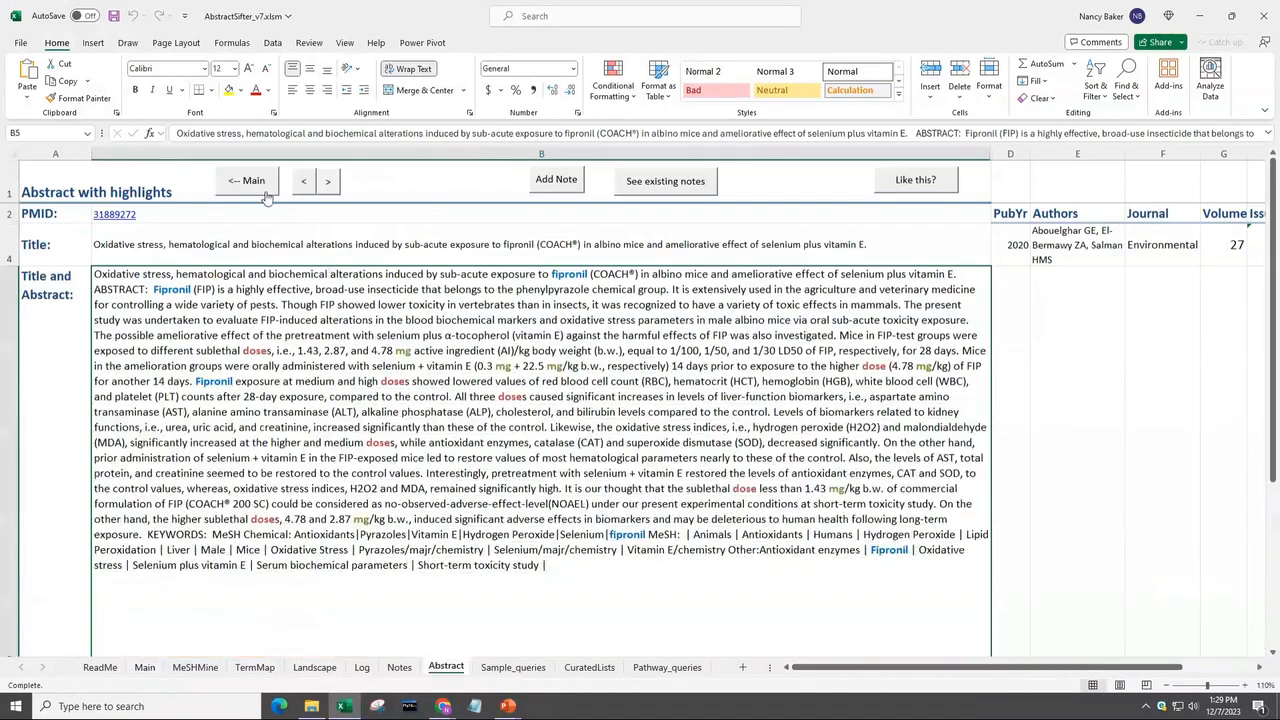
click(251, 182)
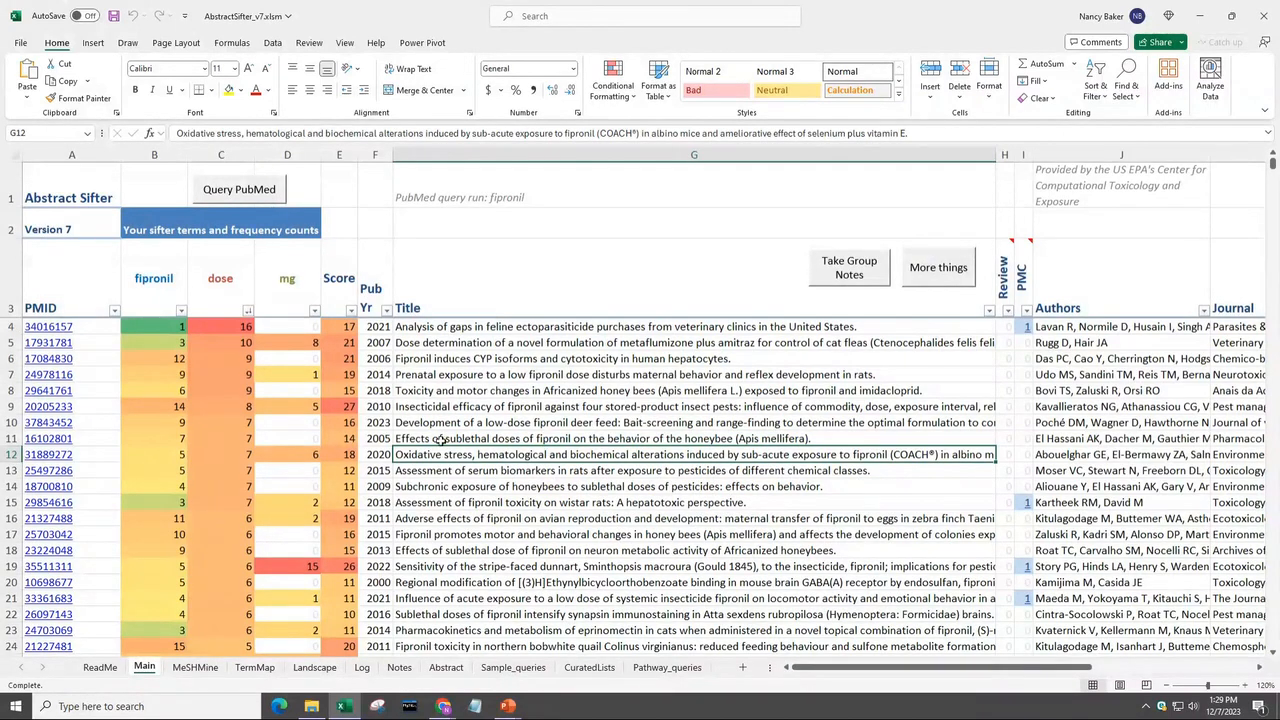
Step: Rerun the logged query "(Dichlorodiphenyl Dichloroethylene) AND ((reproduction AND (toxicity OR abnormal OR adverse effects)))" and check the query log
click(362, 668)
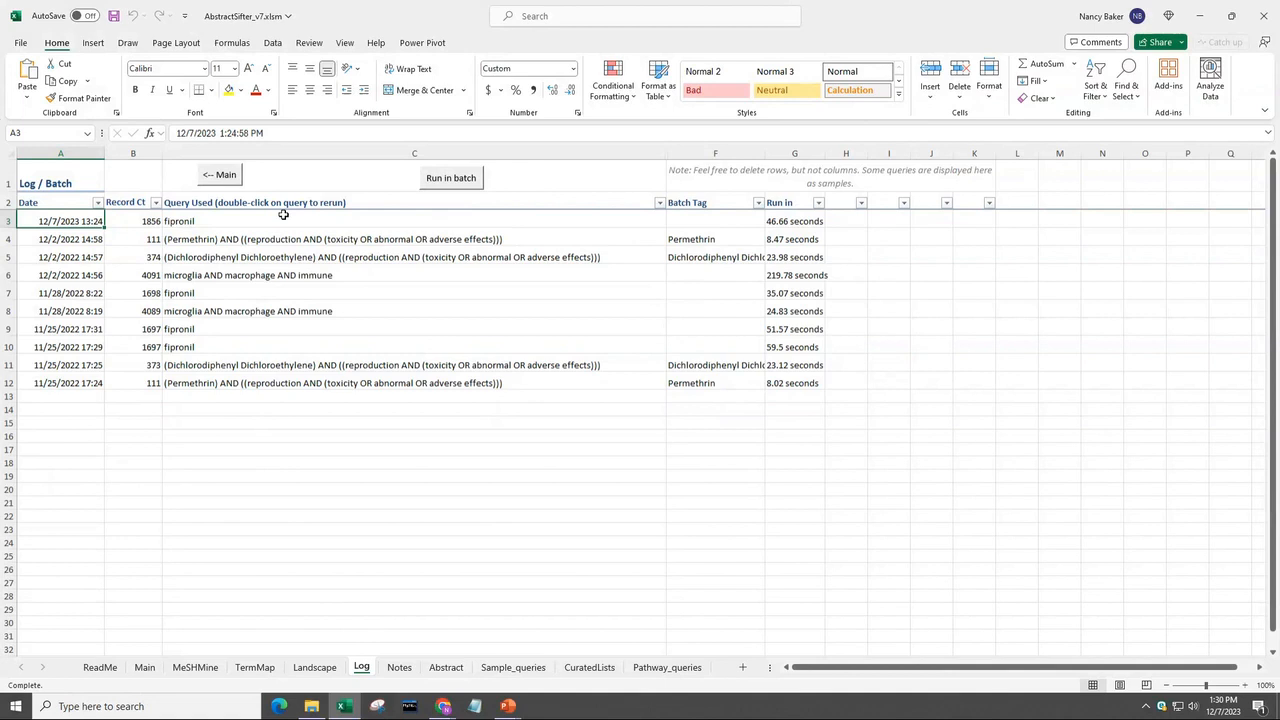
double_click(274, 364)
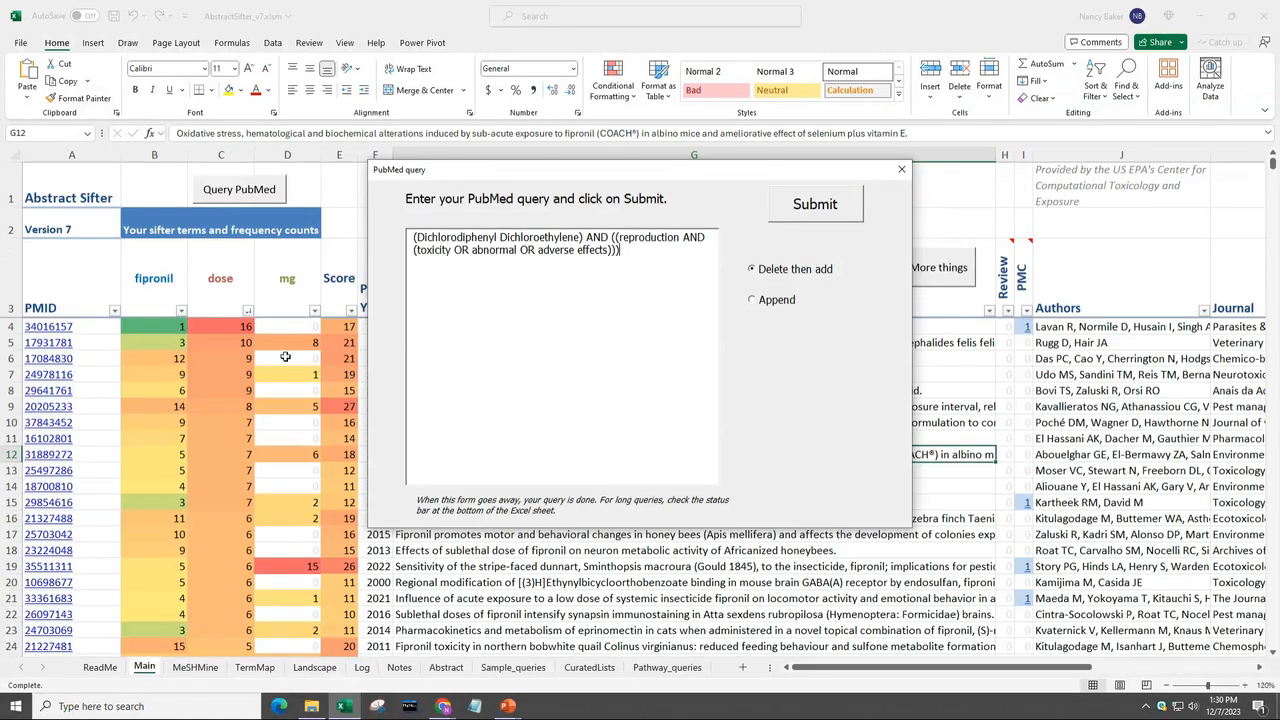
click(827, 203)
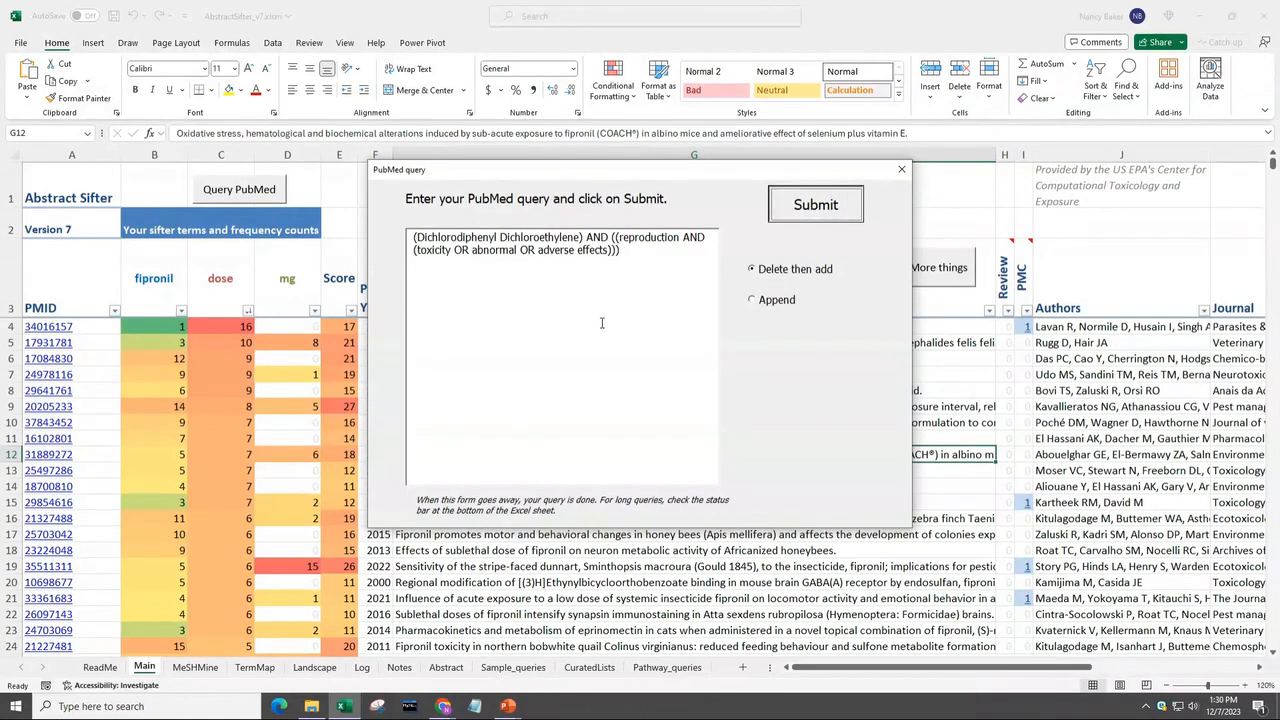
click(672, 394)
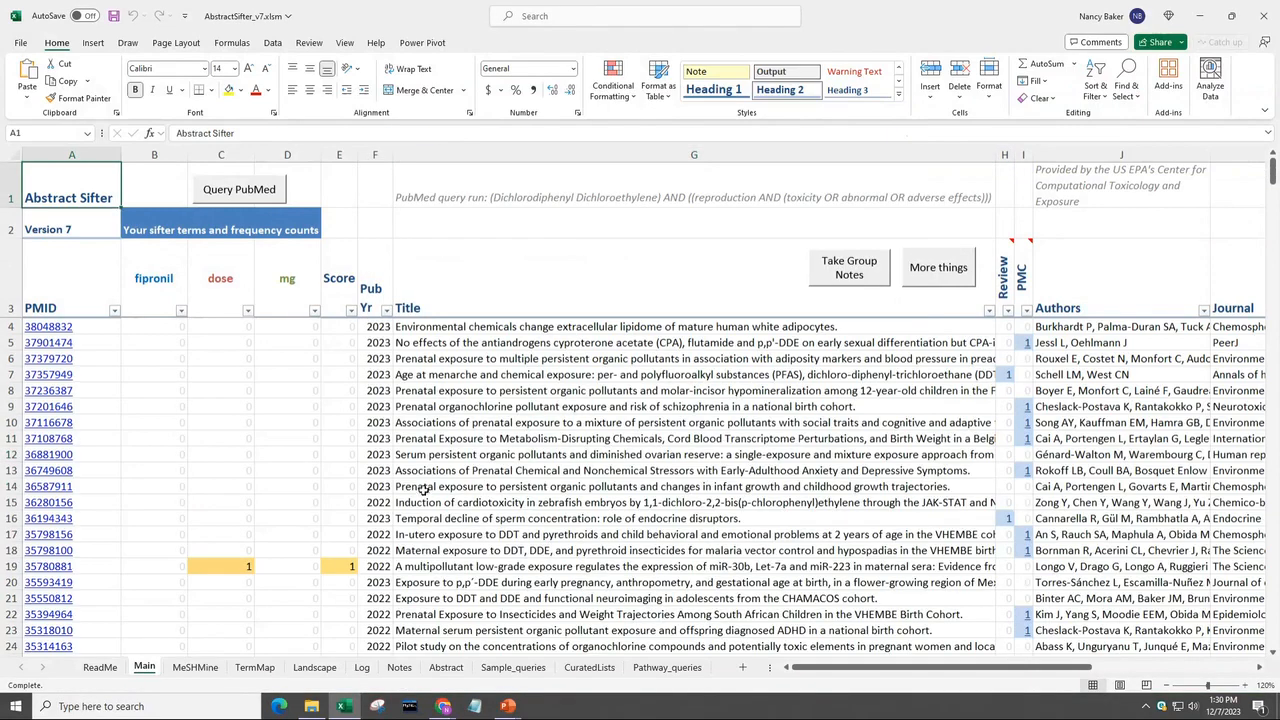
click(361, 668)
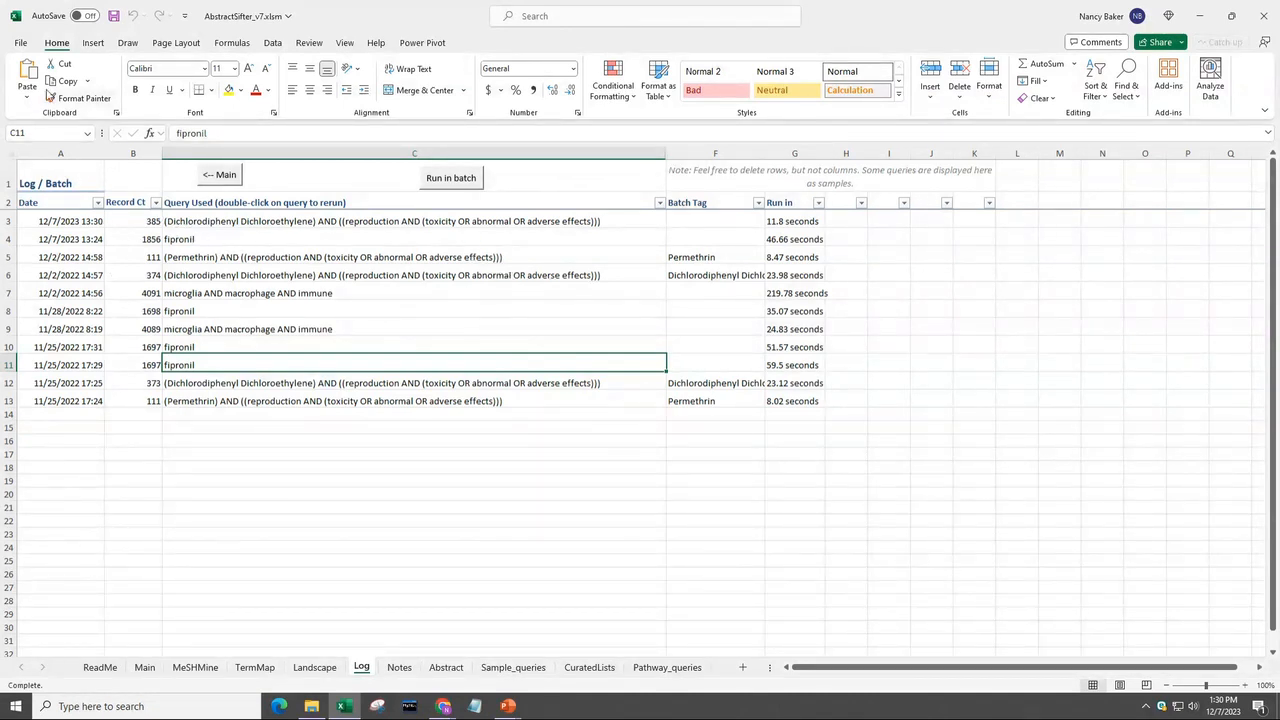
click(226, 177)
Step: Replace the three sifter terms with dde, egg and exposure
click(157, 271)
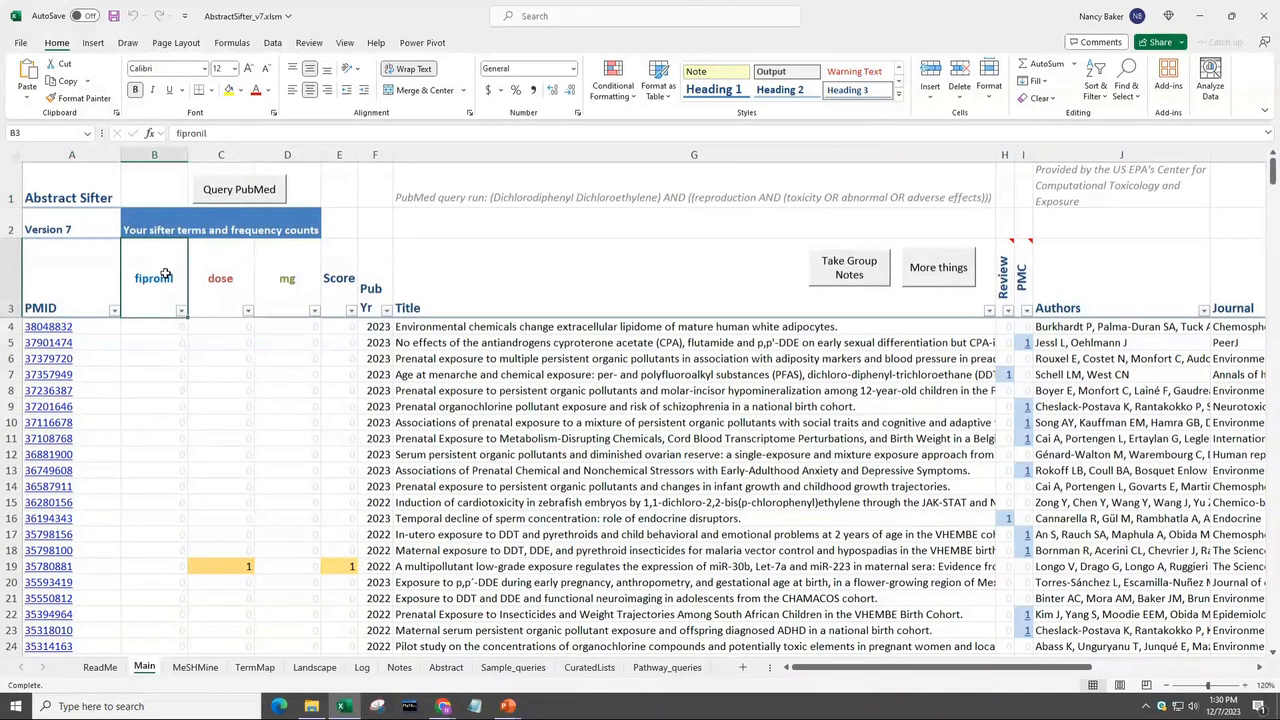
text(dde)
key(Tab)
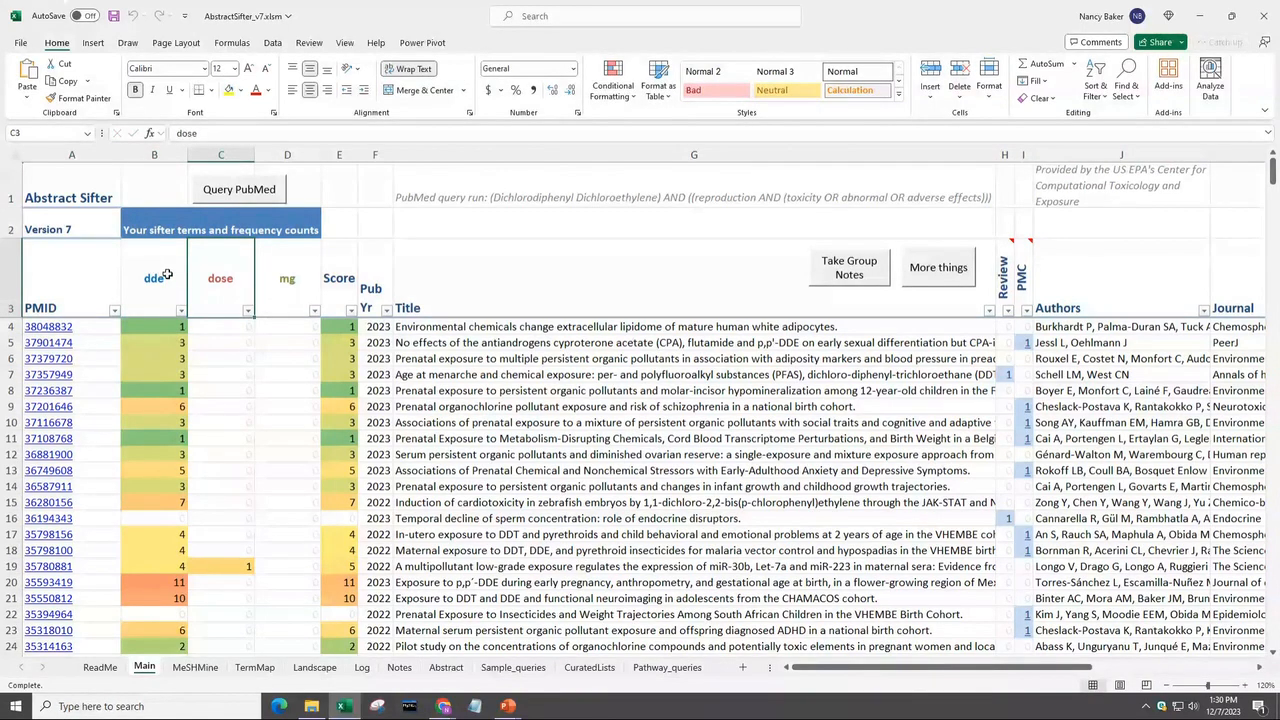
text(egg)
key(Tab)
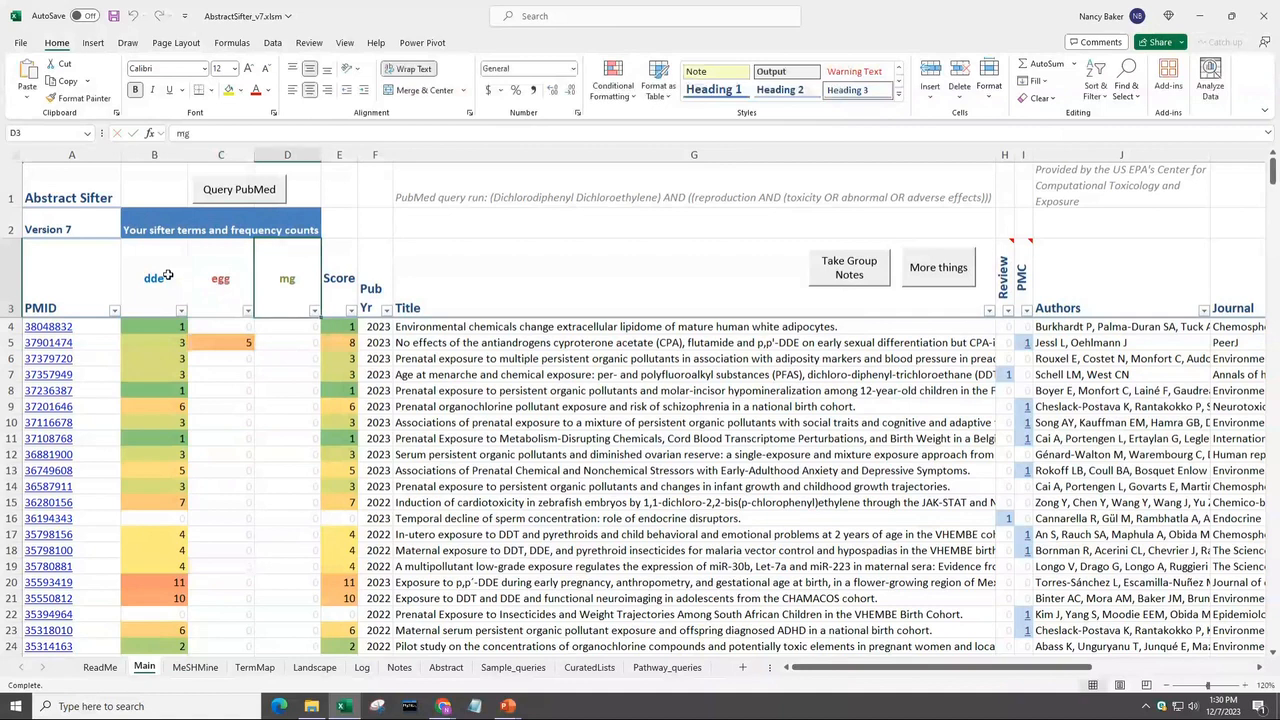
text(exposure)
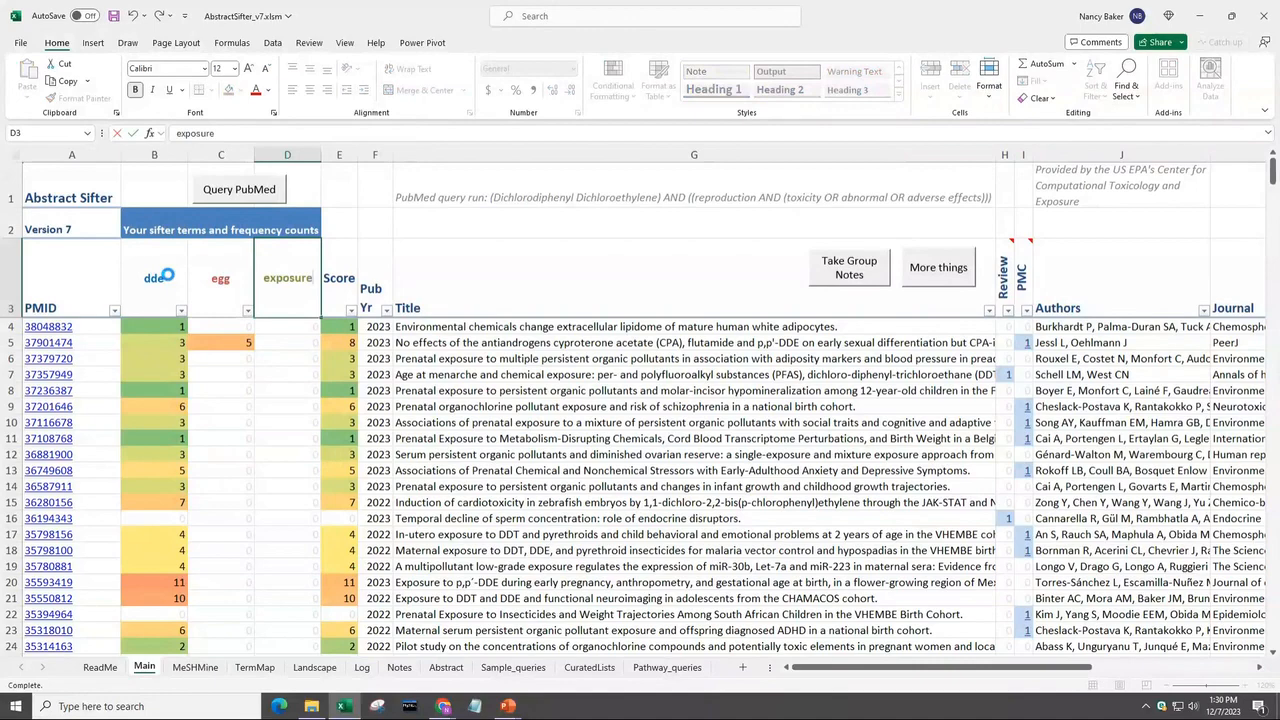
key(Return)
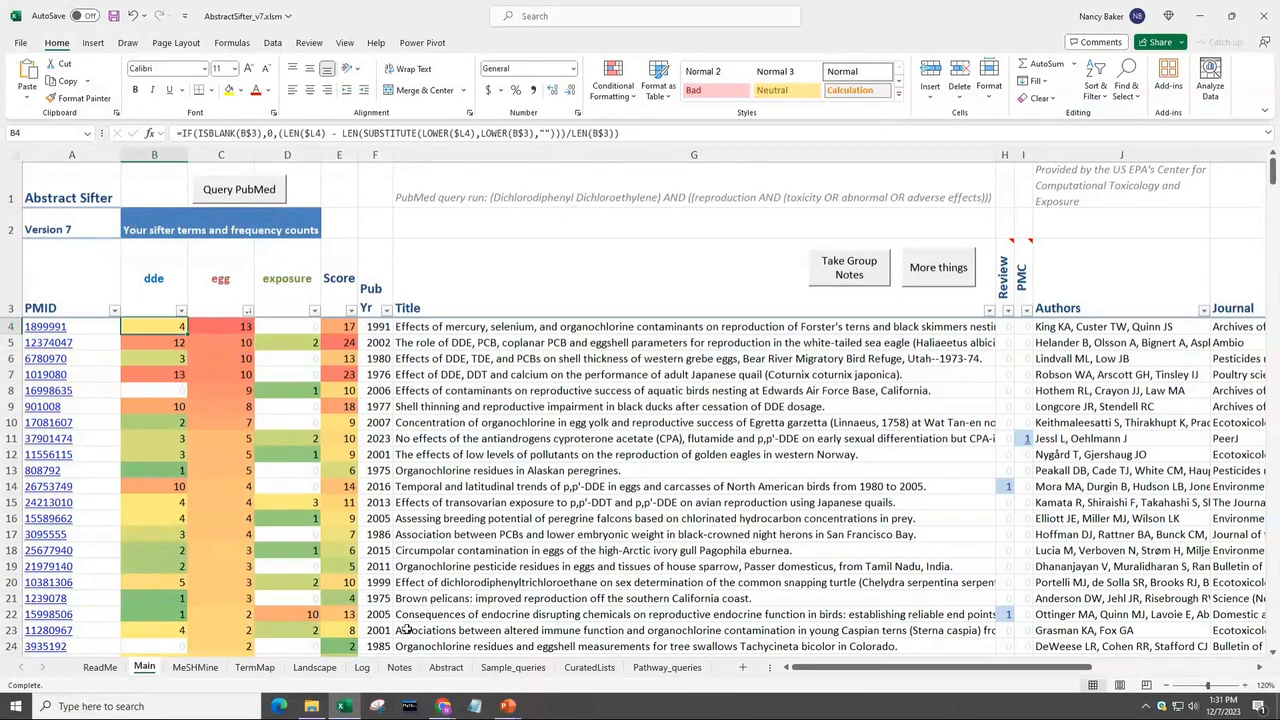
Step: View the abstract of the 2005 article "Consequences of endocrine disrupting chemicals on reproductive endocrine function in birds" and return to the article list
double_click(449, 615)
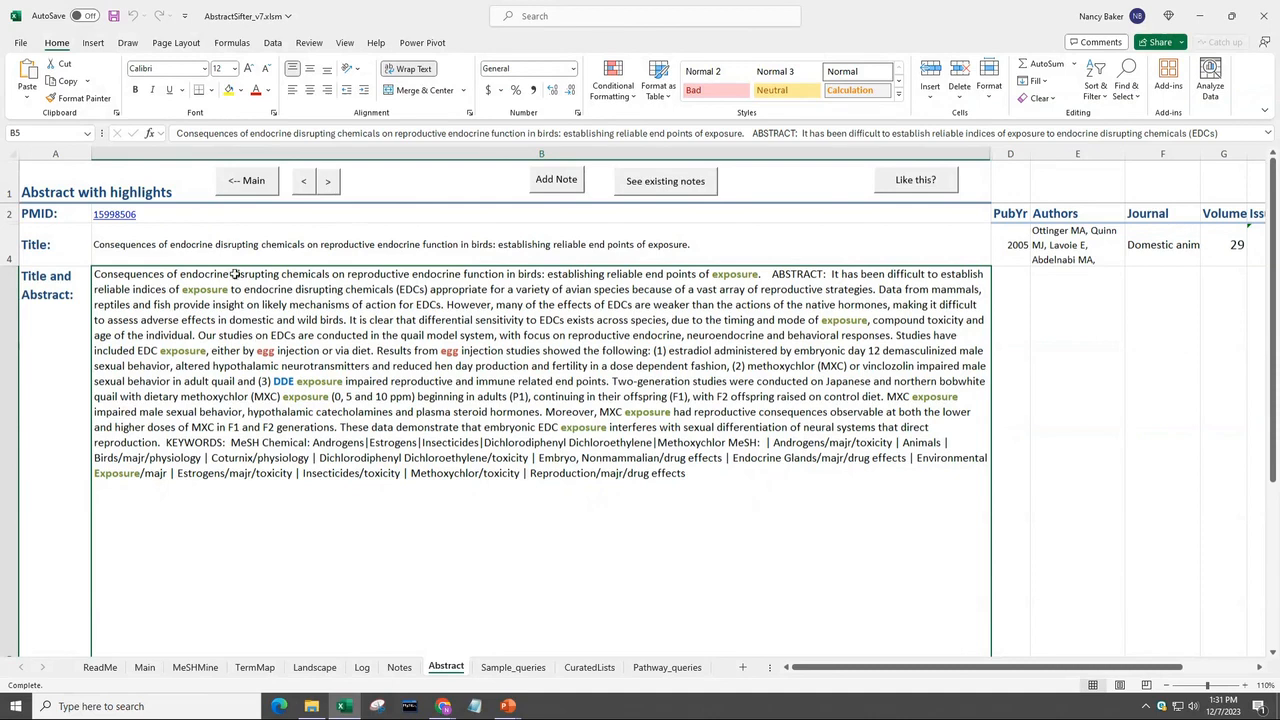
click(238, 186)
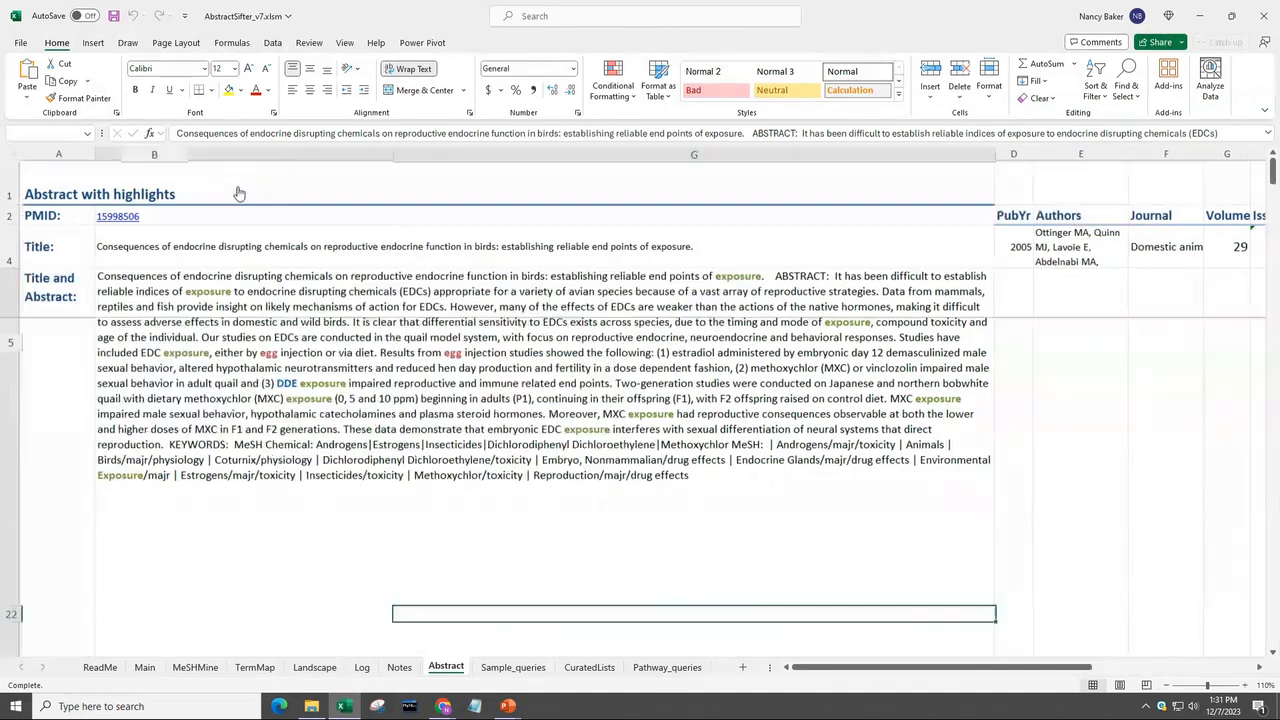
click(82, 195)
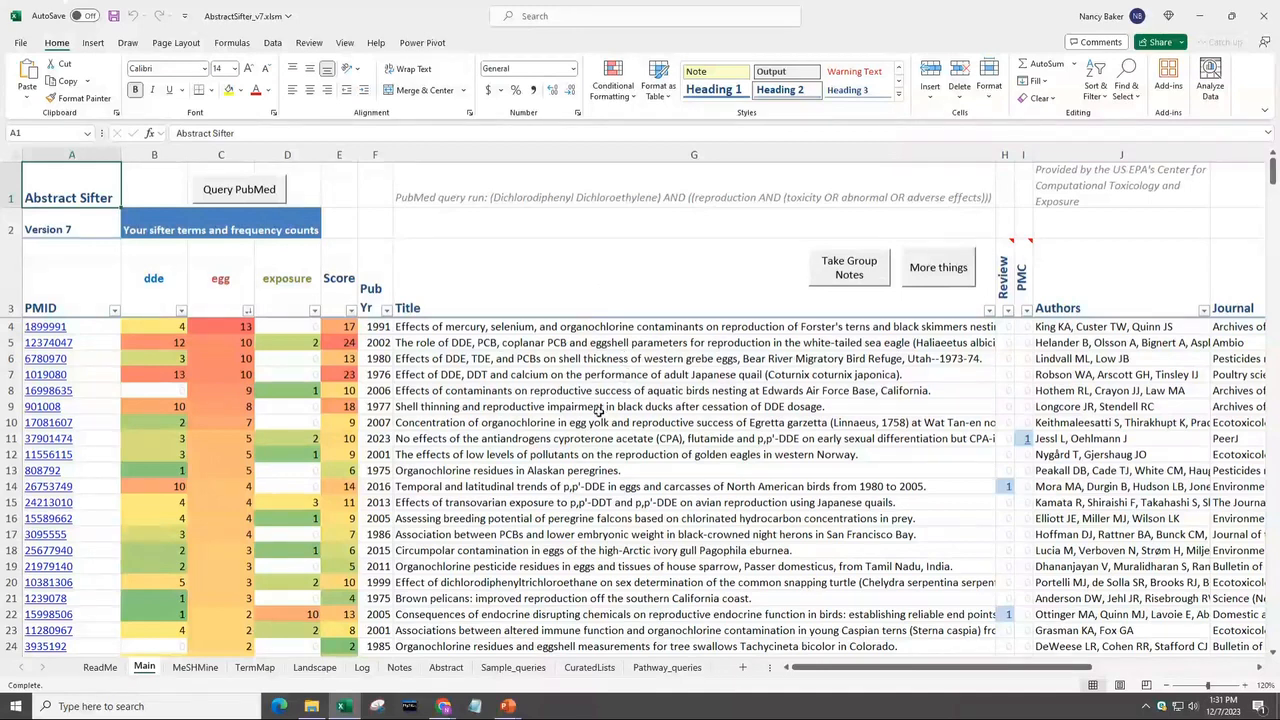
click(442, 706)
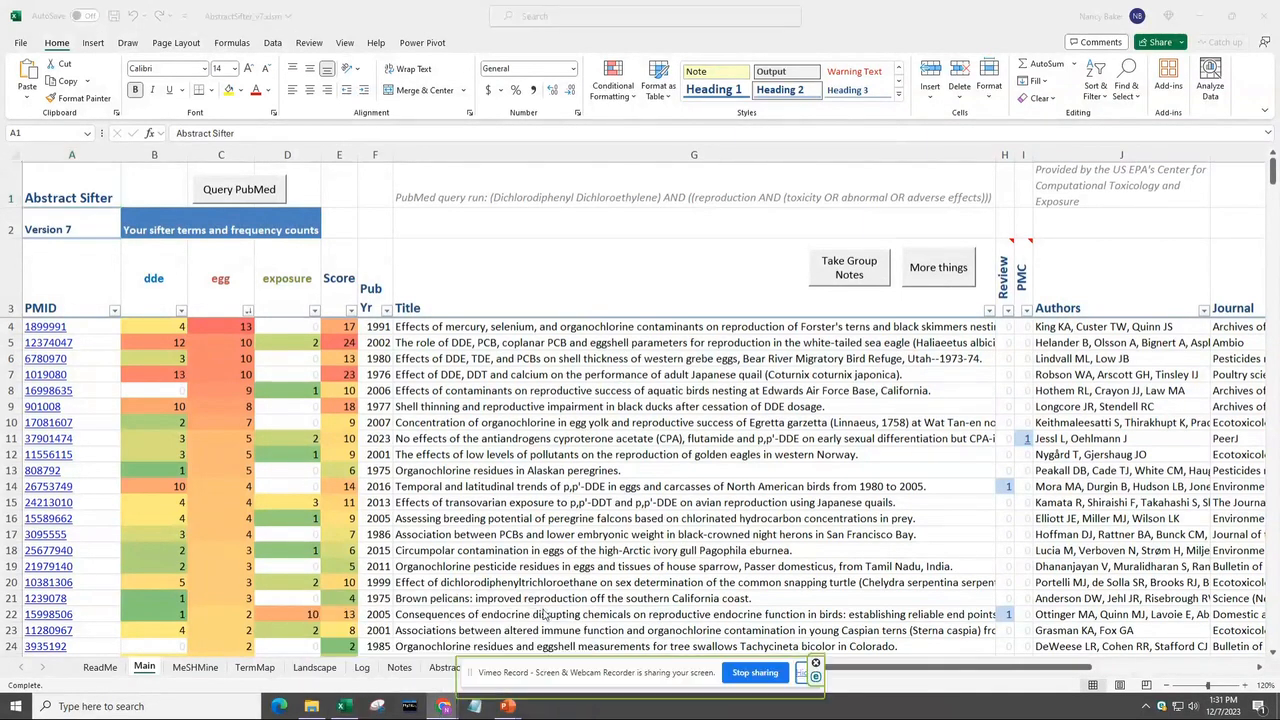